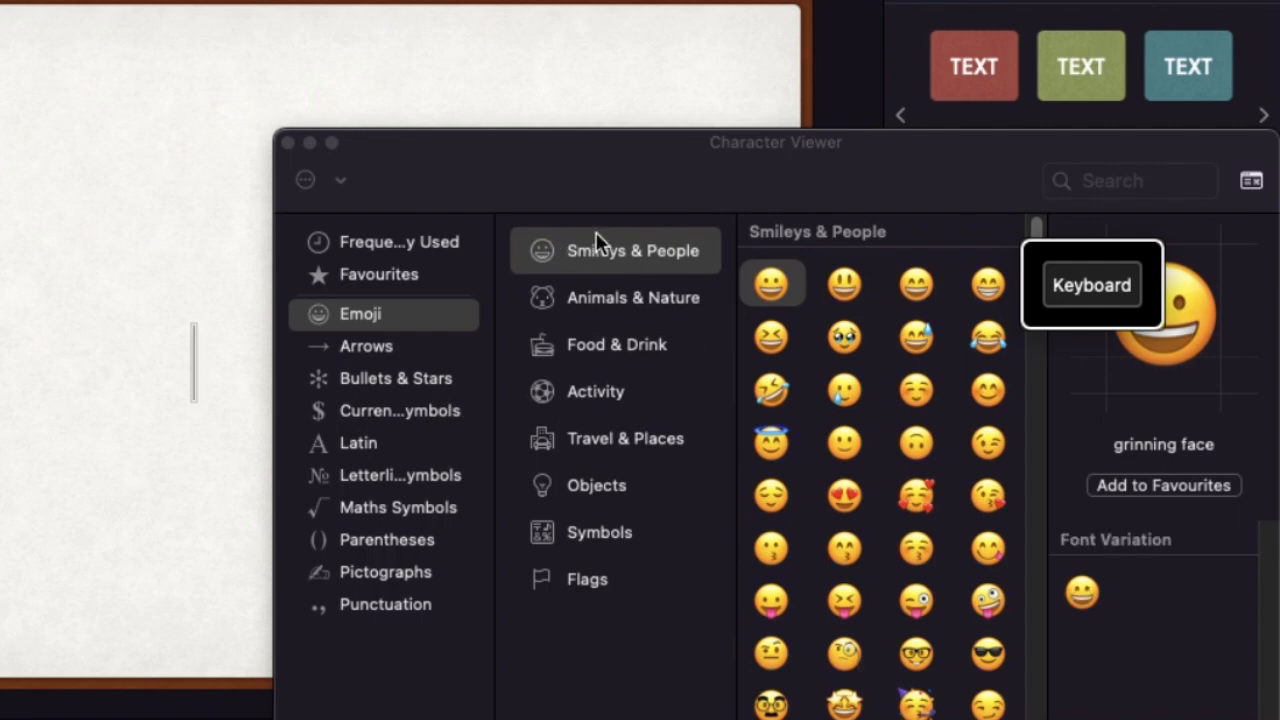
Browse the maths symbols in the Character Viewer and search for "fractio"
click(404, 515)
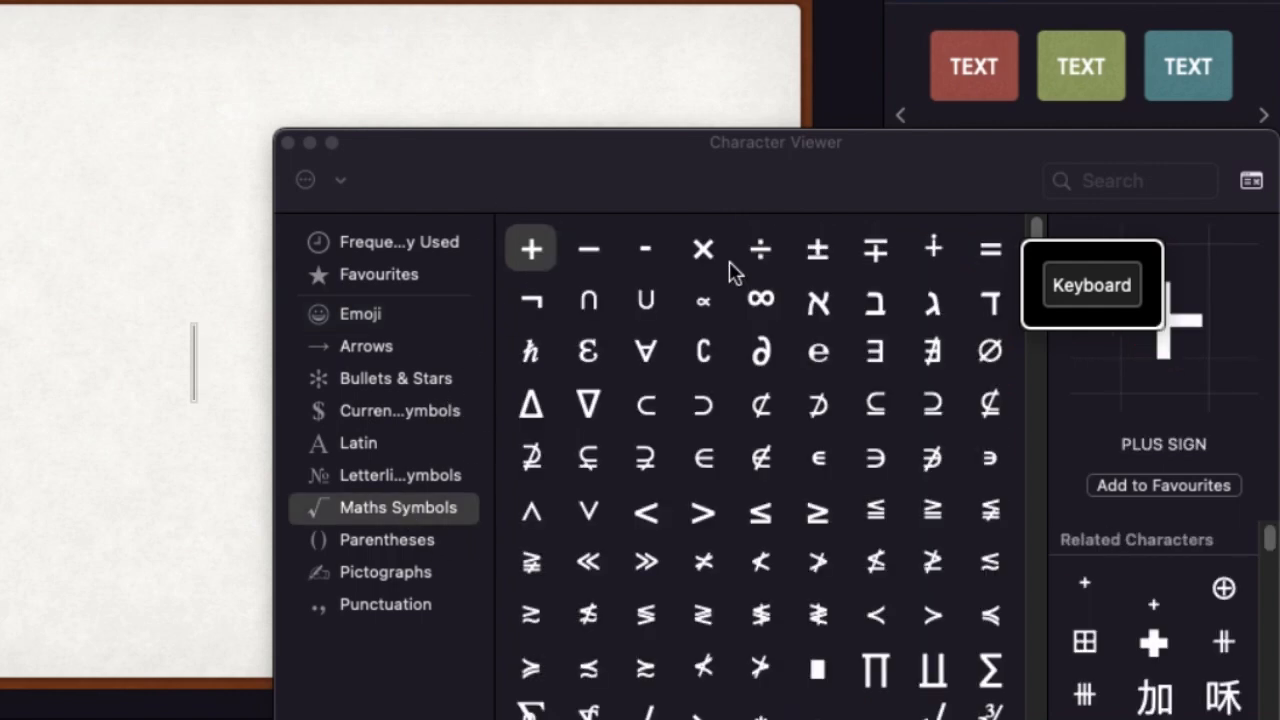
scroll(834, 443, down, 3)
scroll(834, 443, down, 8)
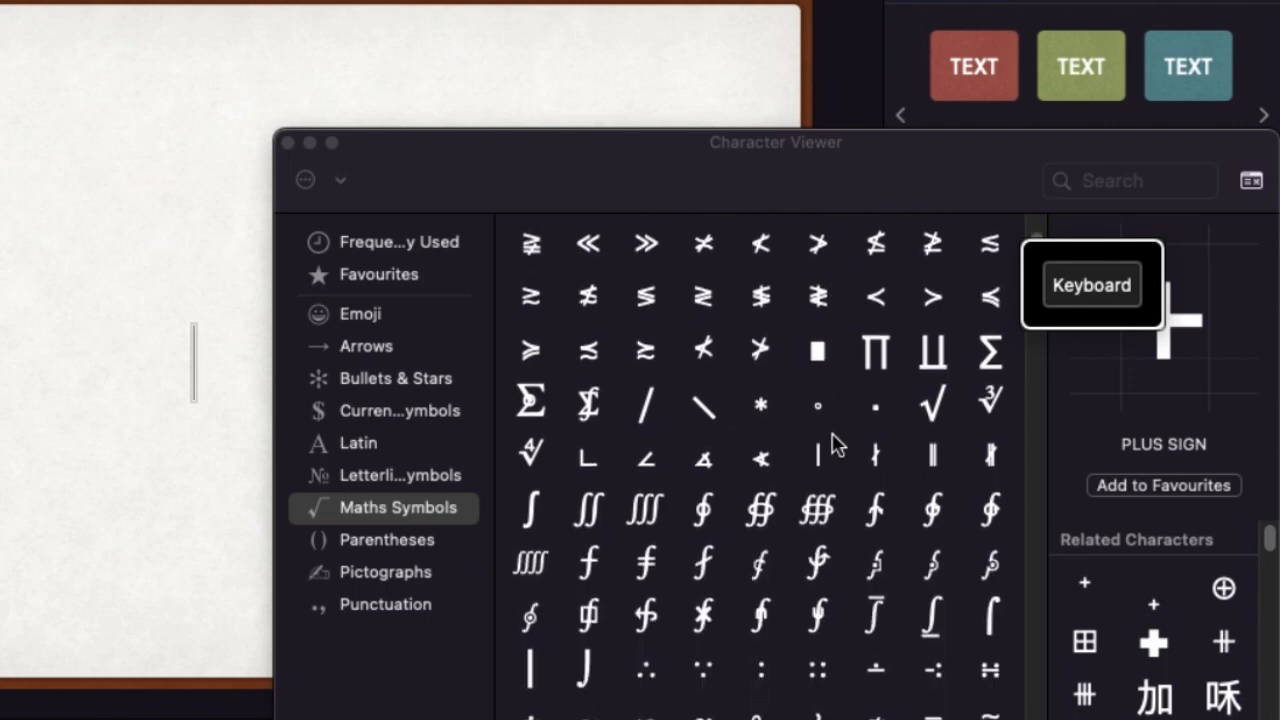
scroll(834, 443, up, 10)
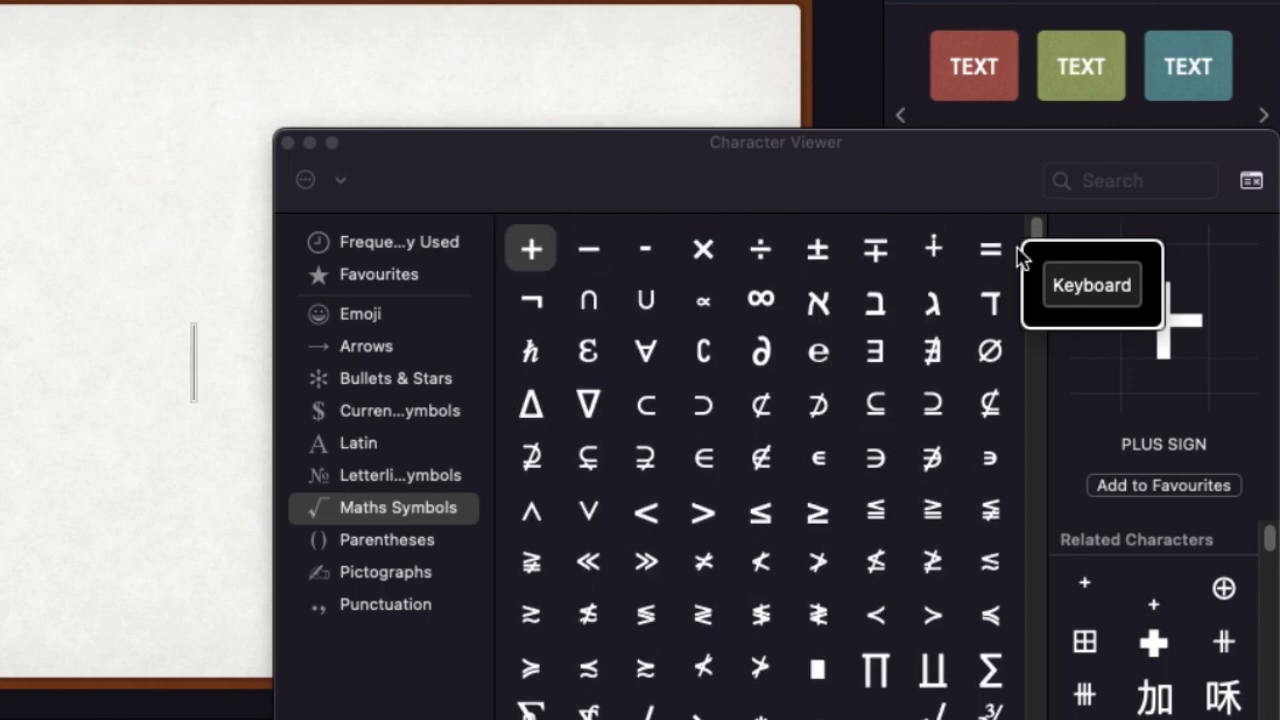
click(1075, 187)
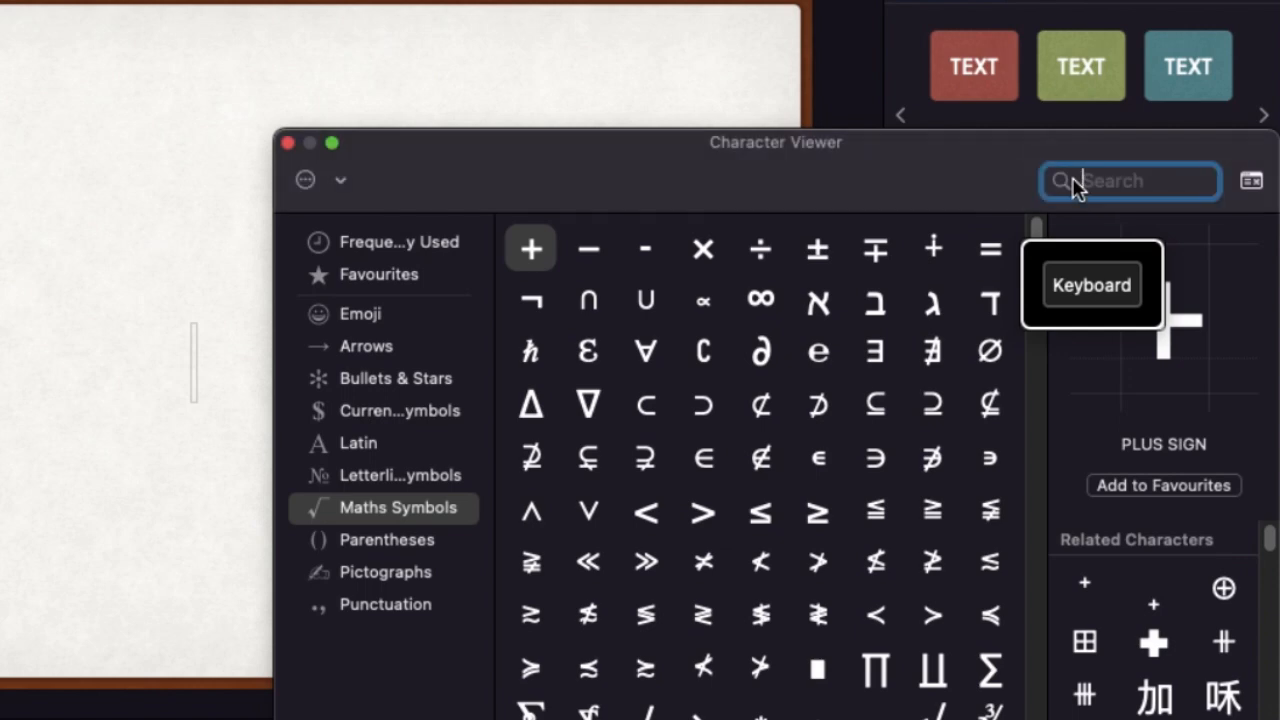
text(fractio)
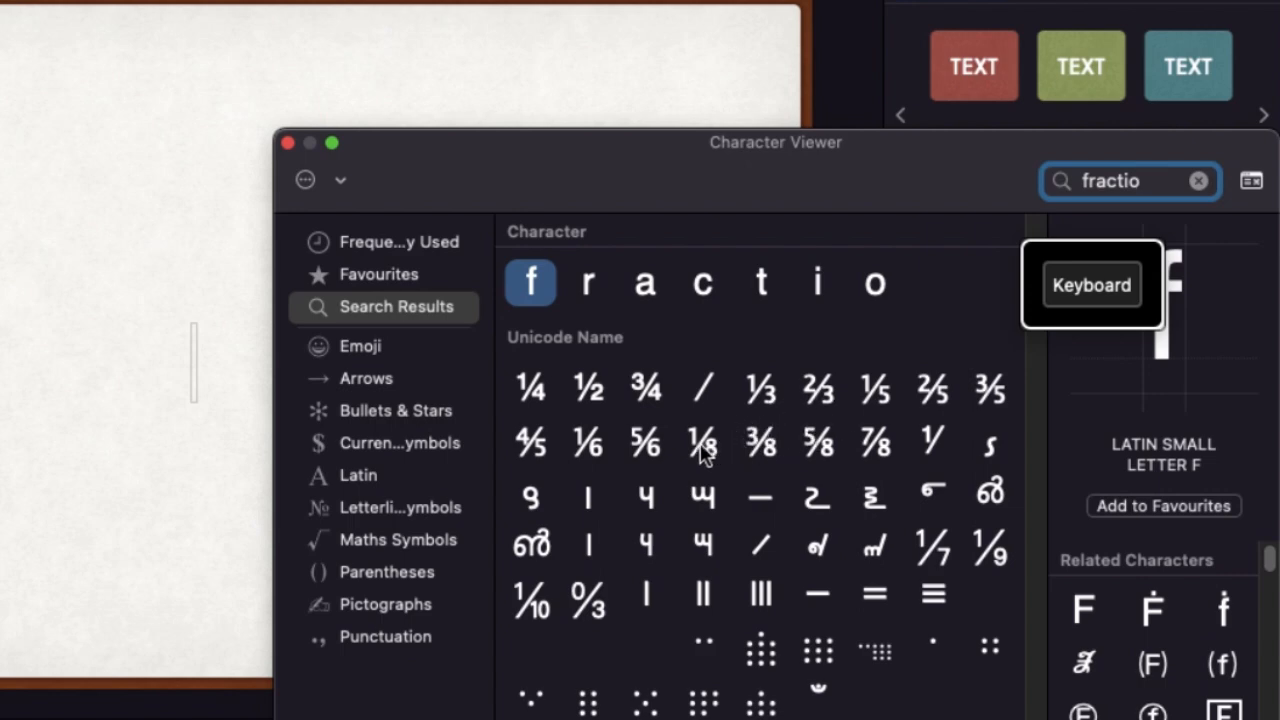
Place the ⅛, ⅜ and ⅔ characters on the slide as separate text objects and close the Character Viewer
drag(703, 447, 181, 352)
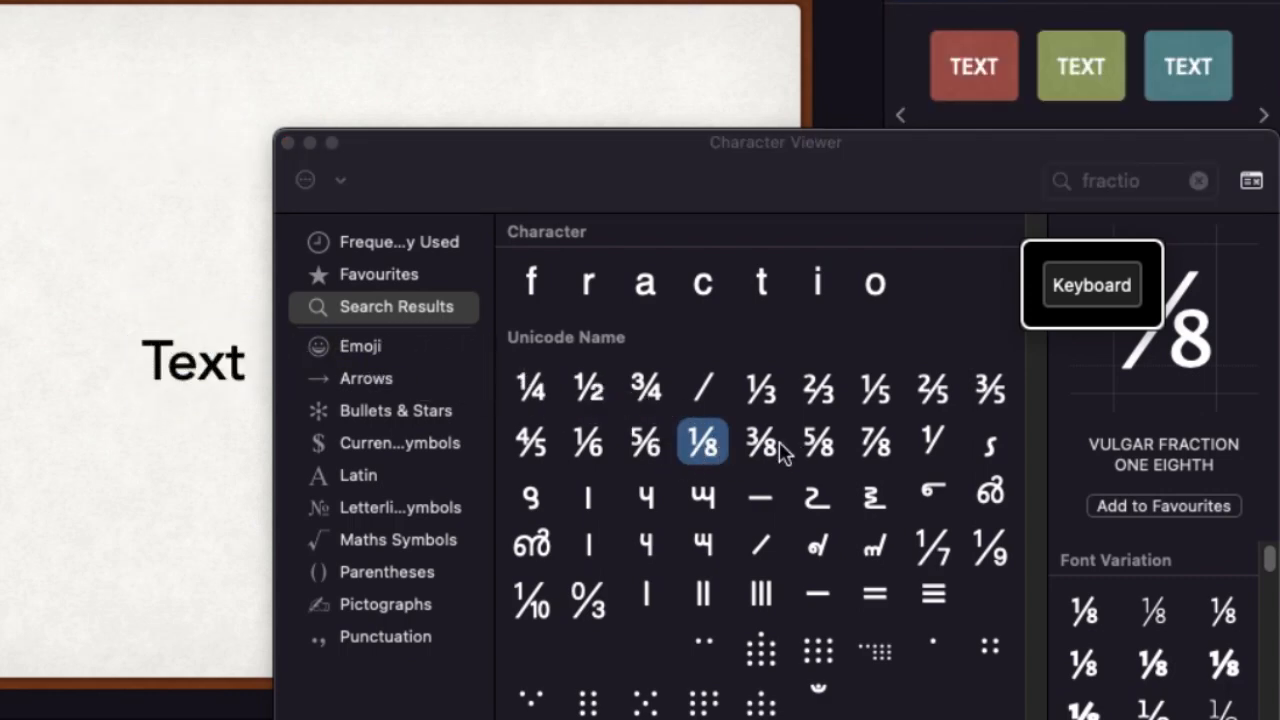
drag(768, 453, 1, 245)
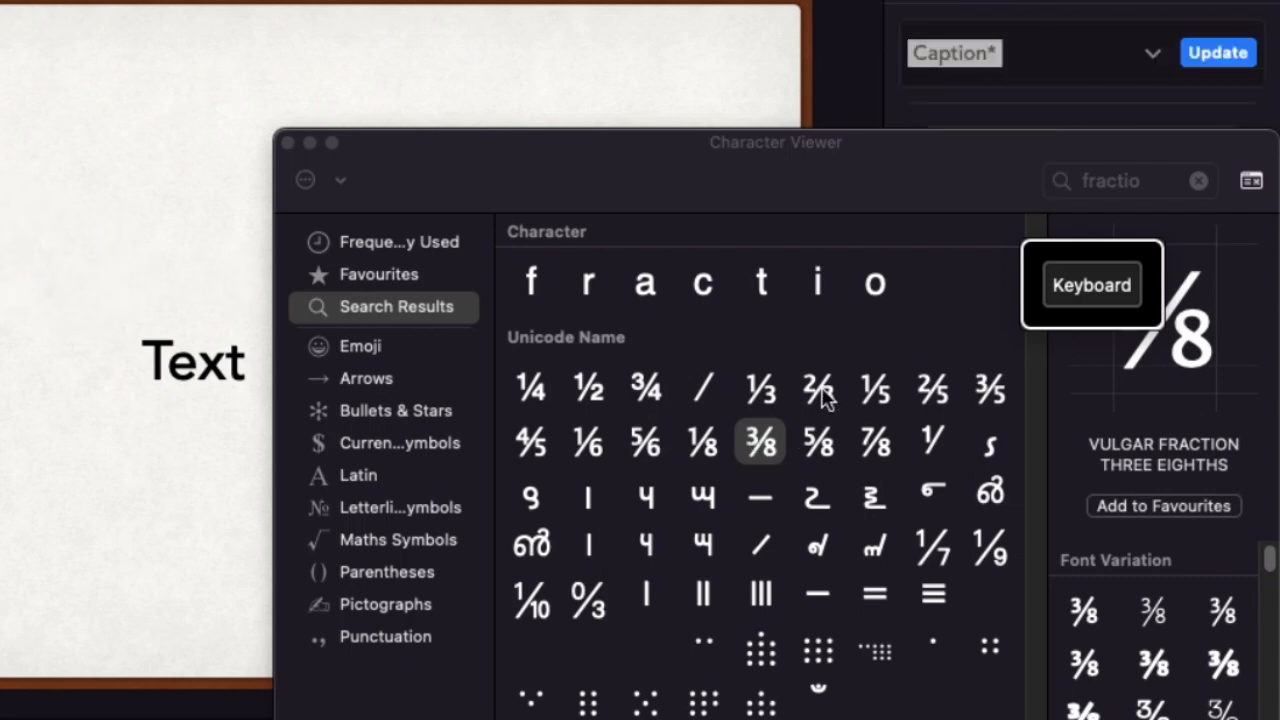
drag(822, 398, 1, 260)
click(288, 143)
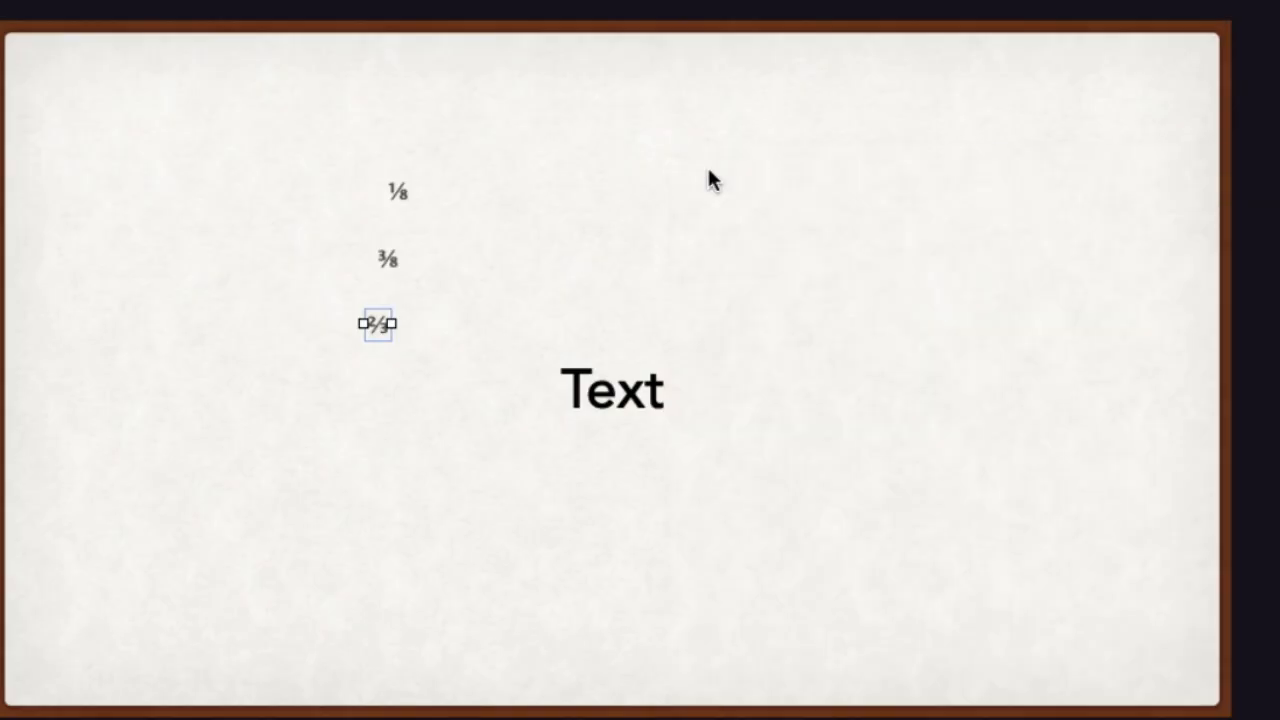
Set the ⅛ text to 85 pt and colour it black
click(396, 194)
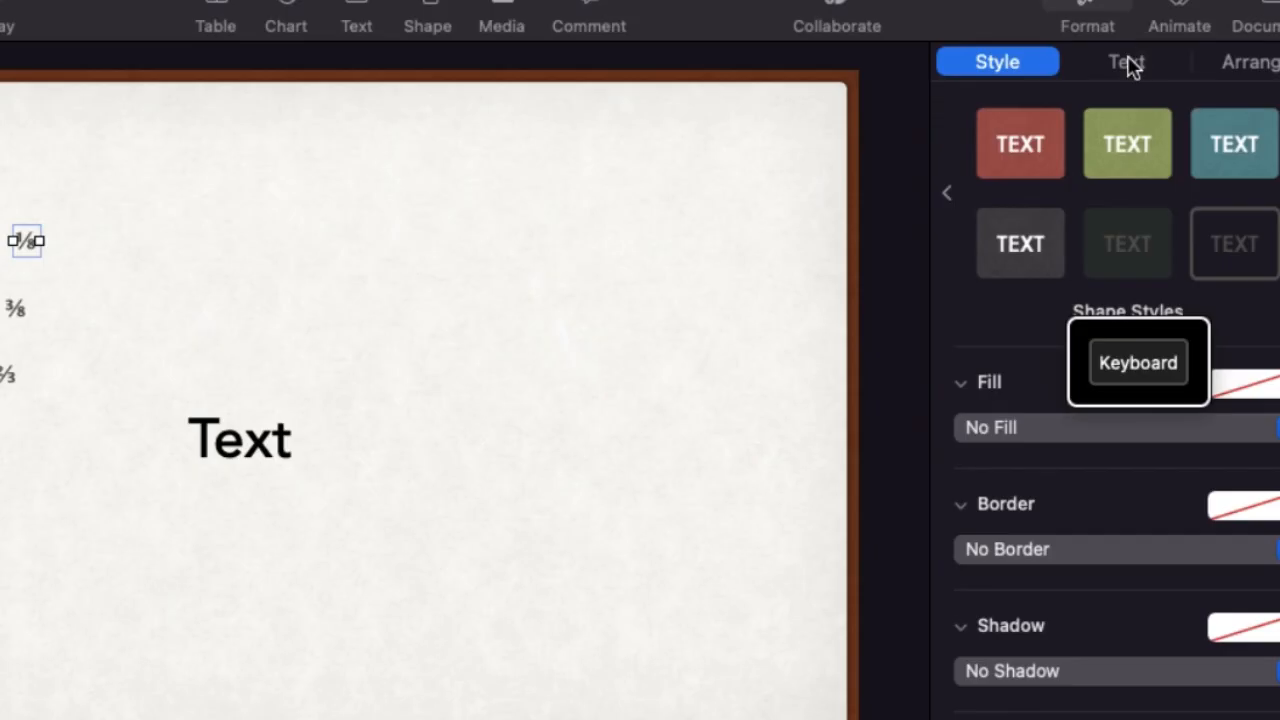
click(1127, 62)
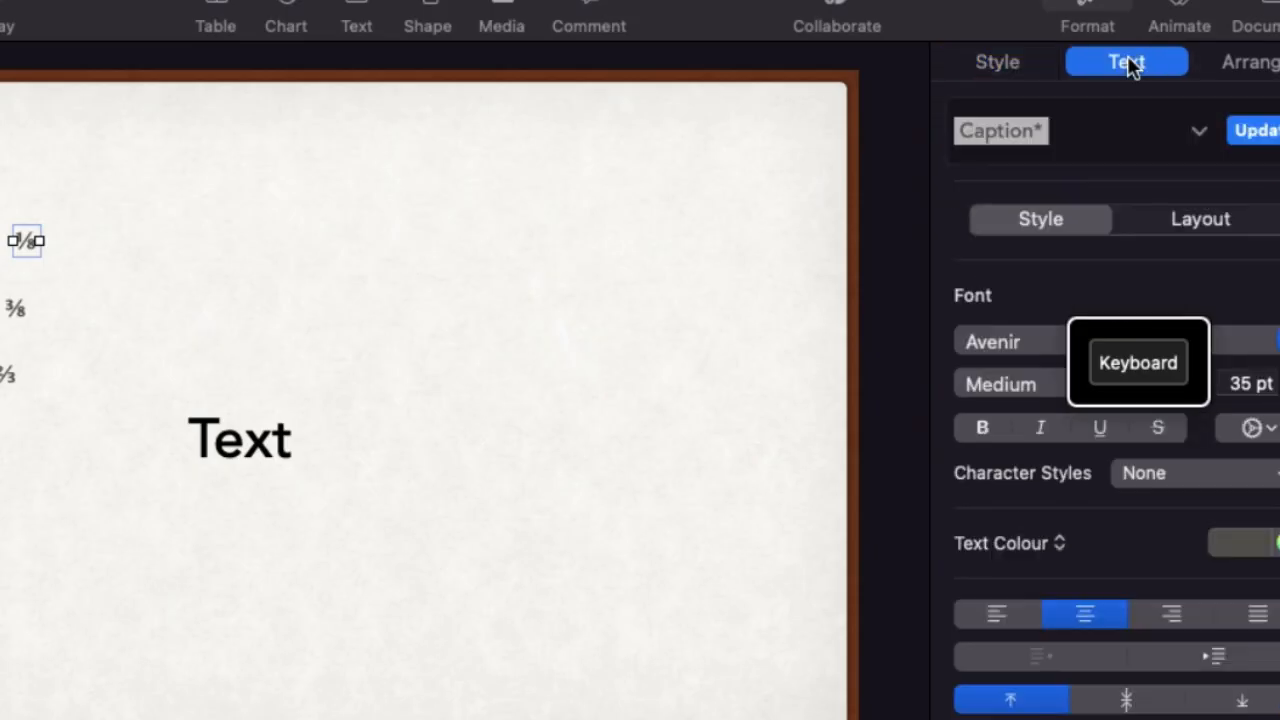
click(1244, 376)
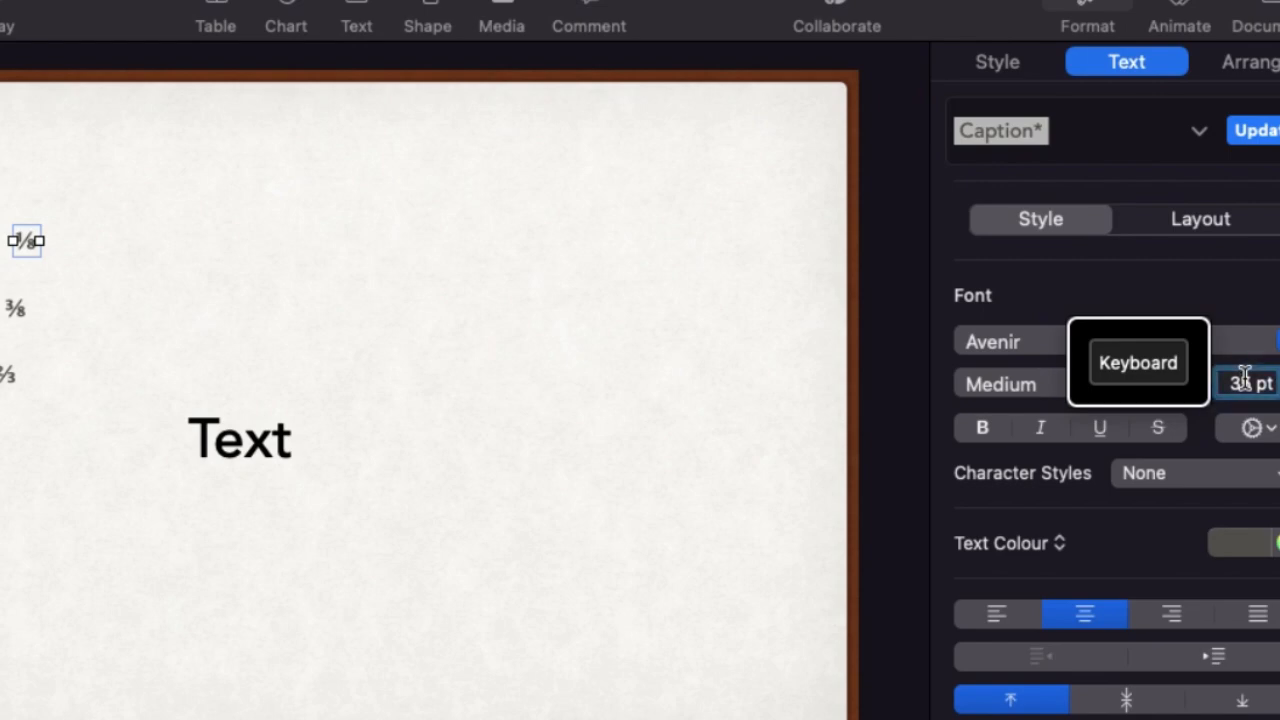
key(BackSpace)
text(8)
key(Return)
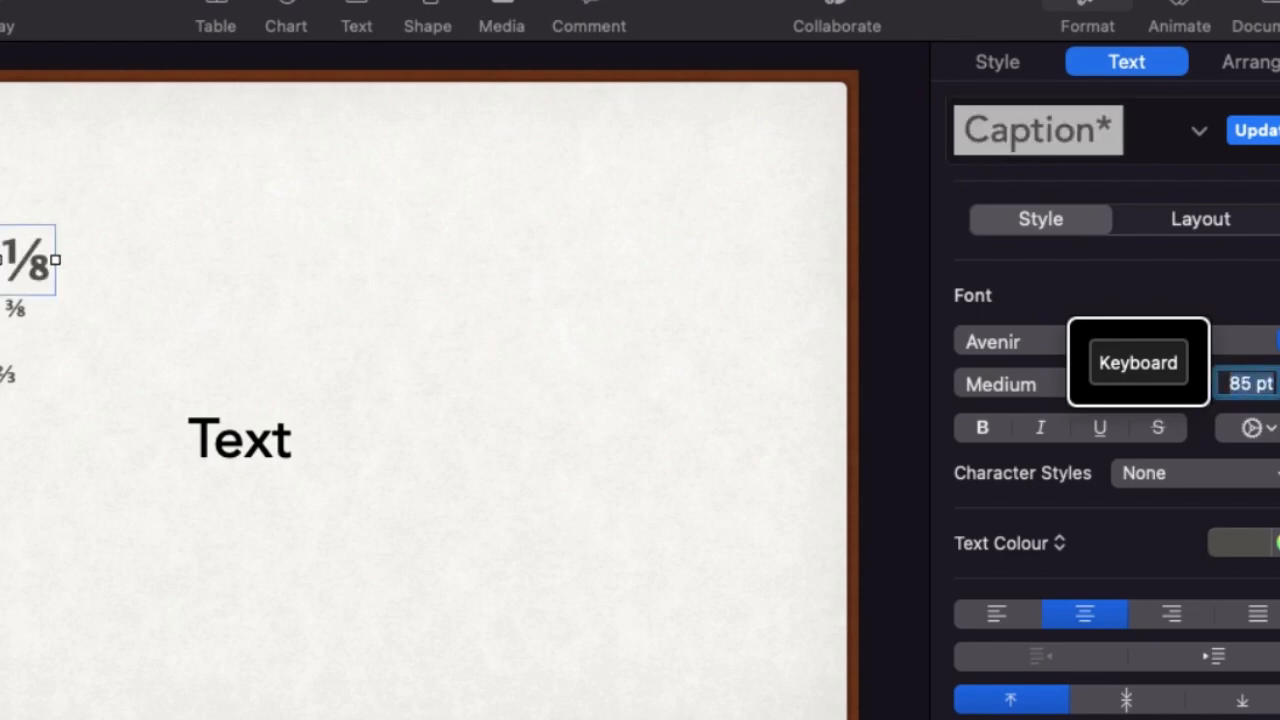
click(1231, 562)
click(1213, 715)
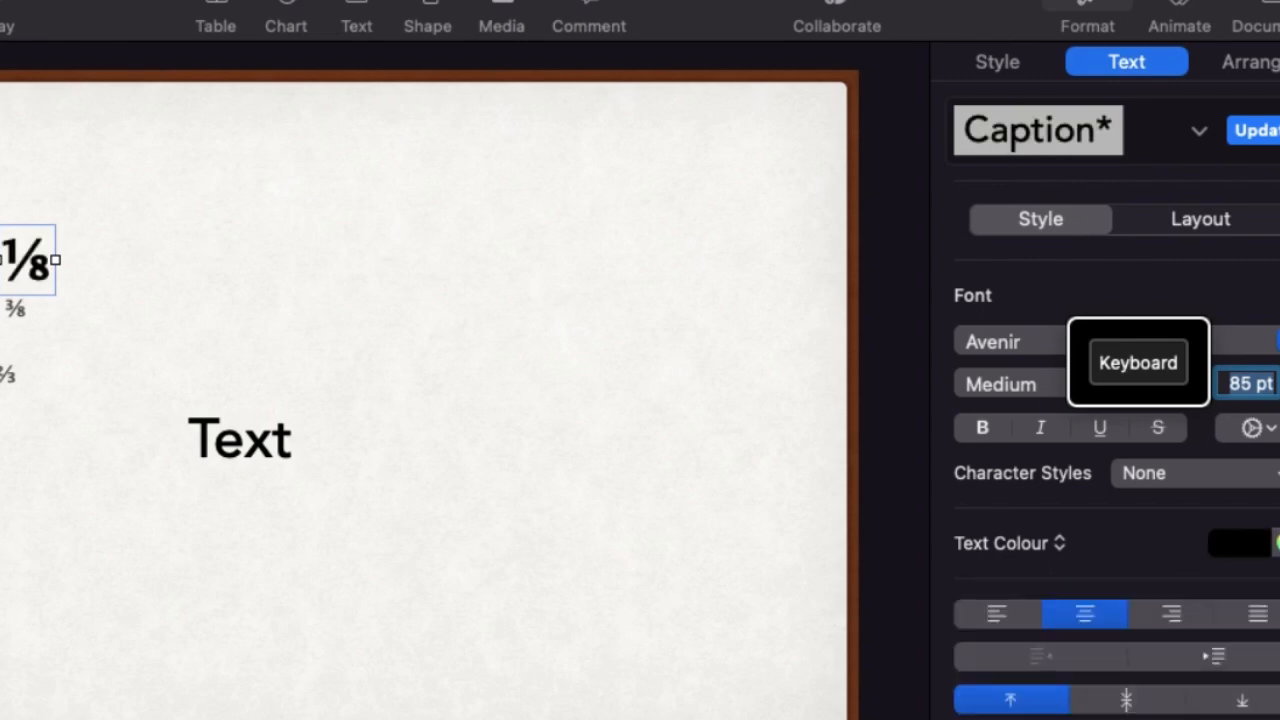
Change the ⅜ text's font to Chalkboard SE and its colour to black
click(18, 312)
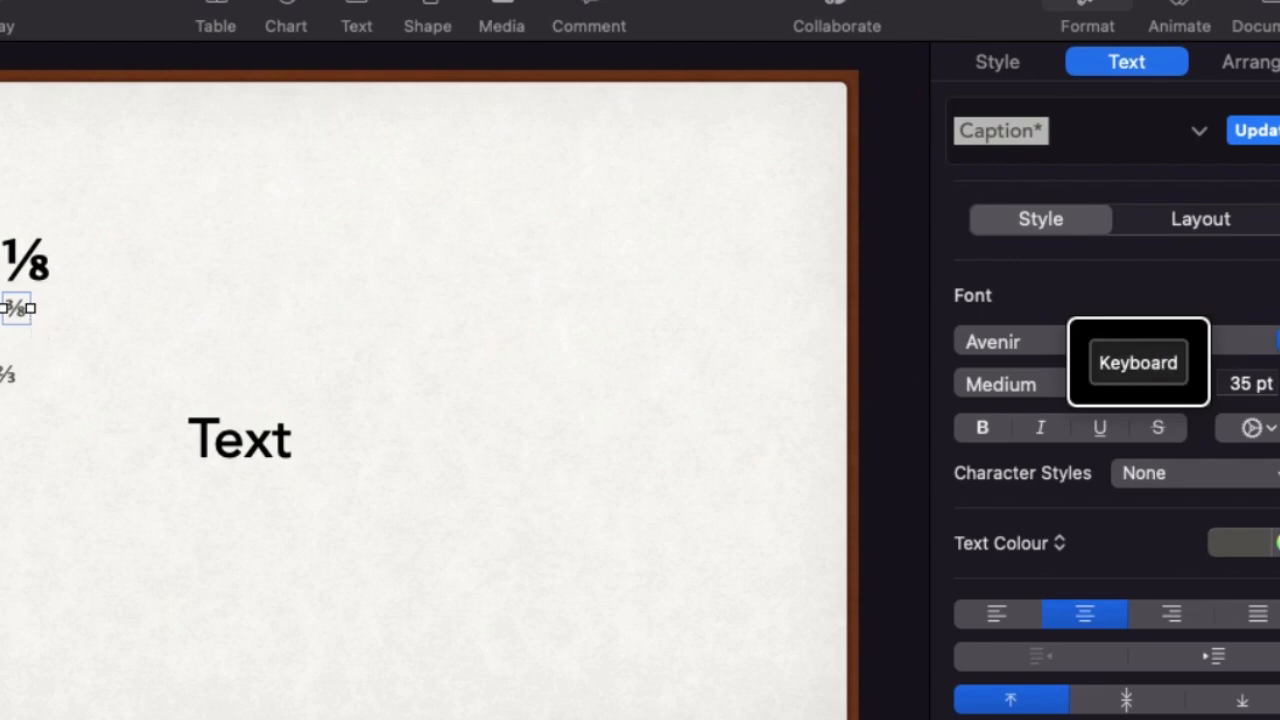
click(1138, 343)
scroll(1133, 56, up, 5)
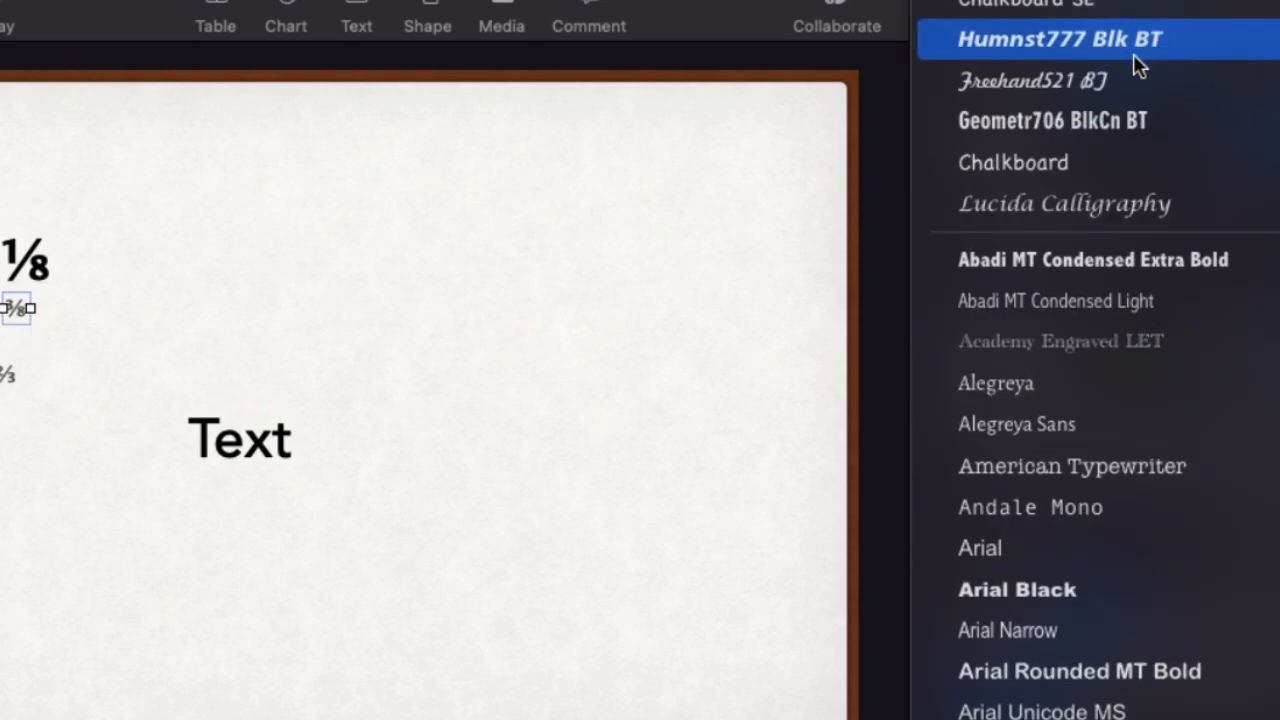
click(1057, 4)
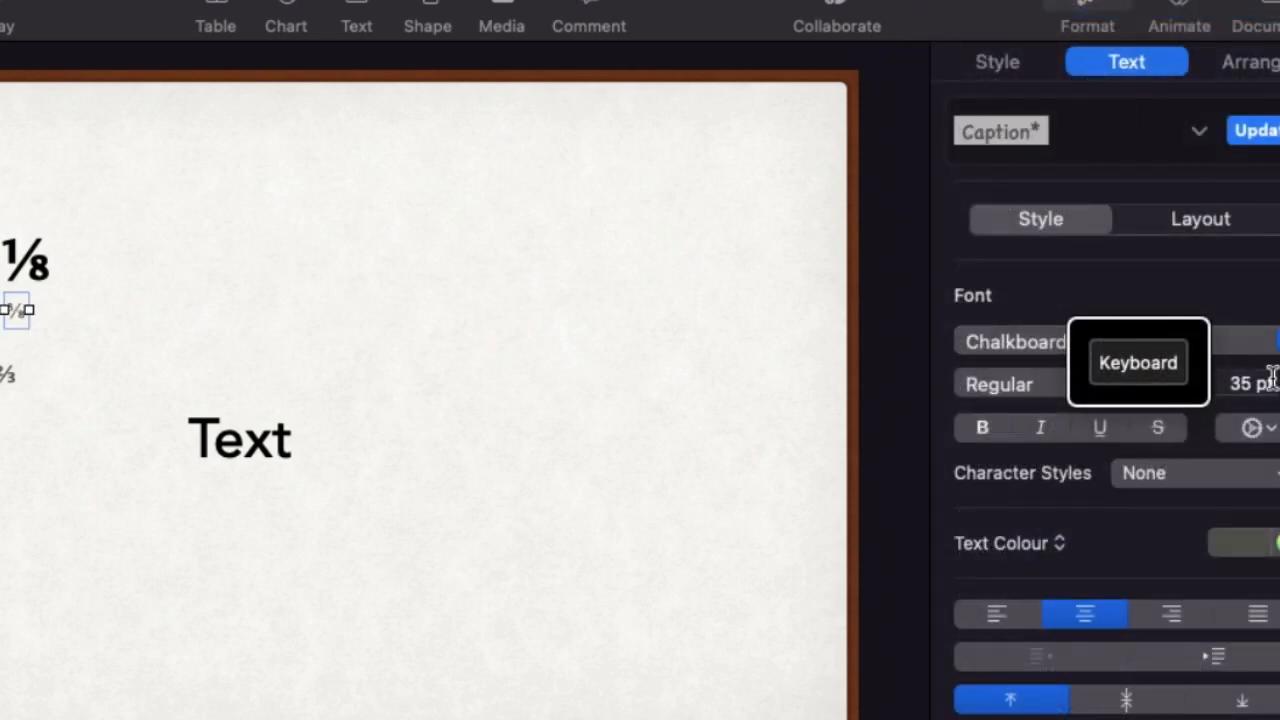
click(1246, 542)
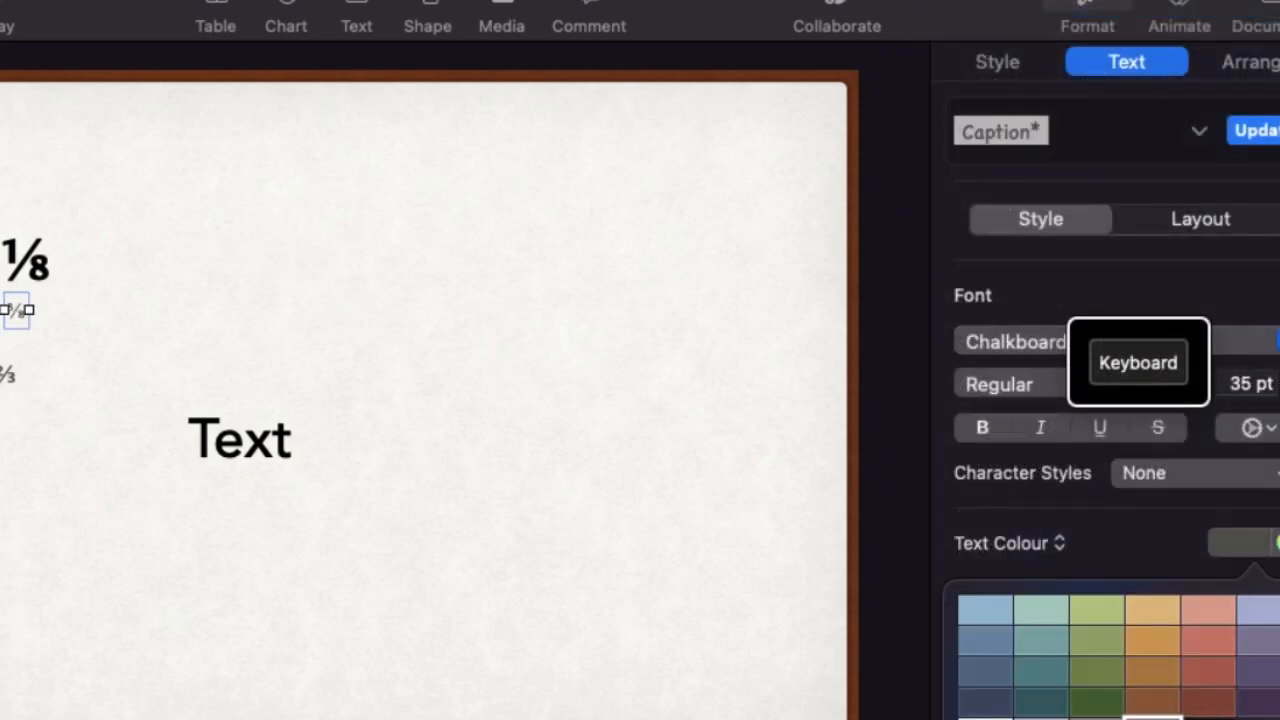
click(1252, 717)
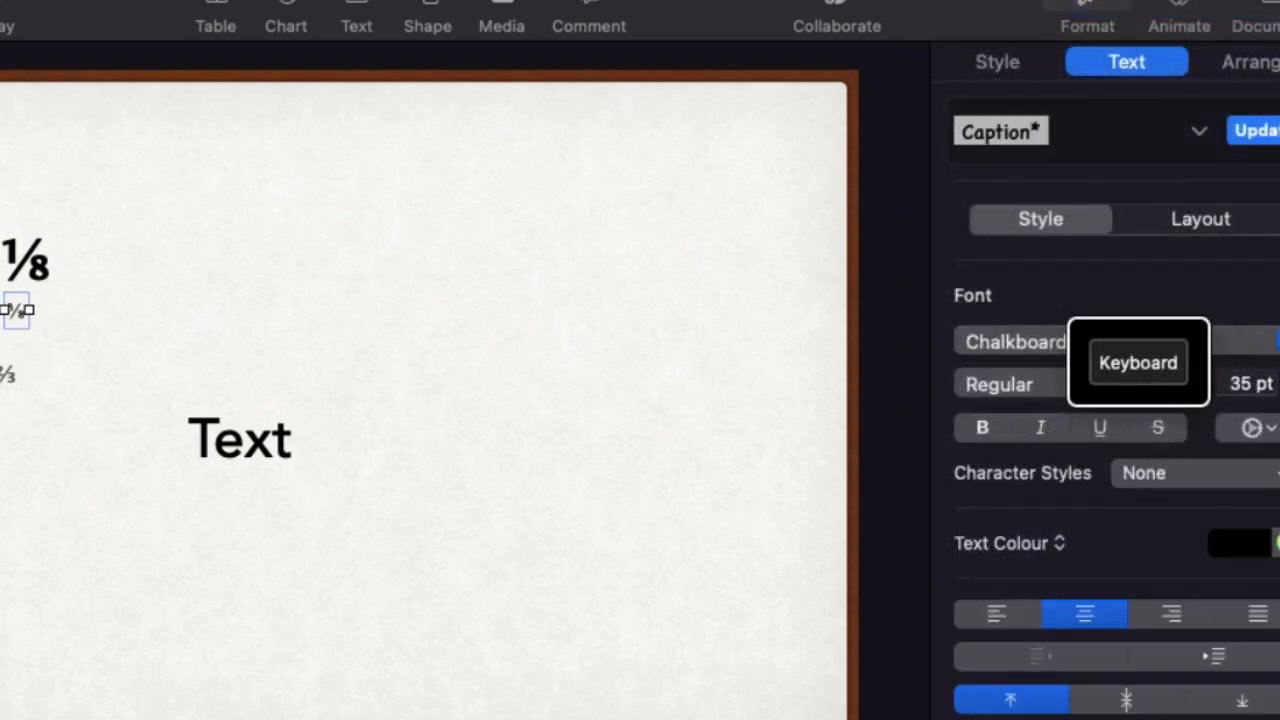
Enlarge the ⅜ text to 85 pt and move it beside the ⅛
click(1240, 383)
key(BackSpace)
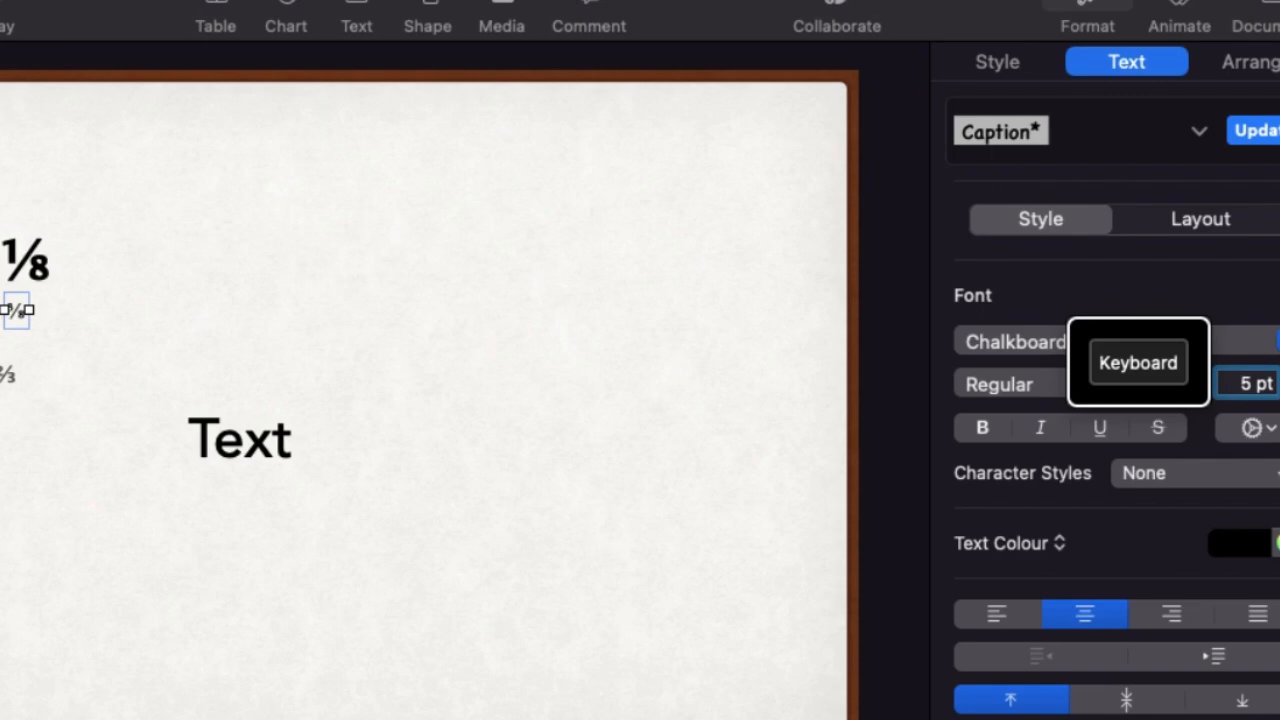
text(8)
key(Return)
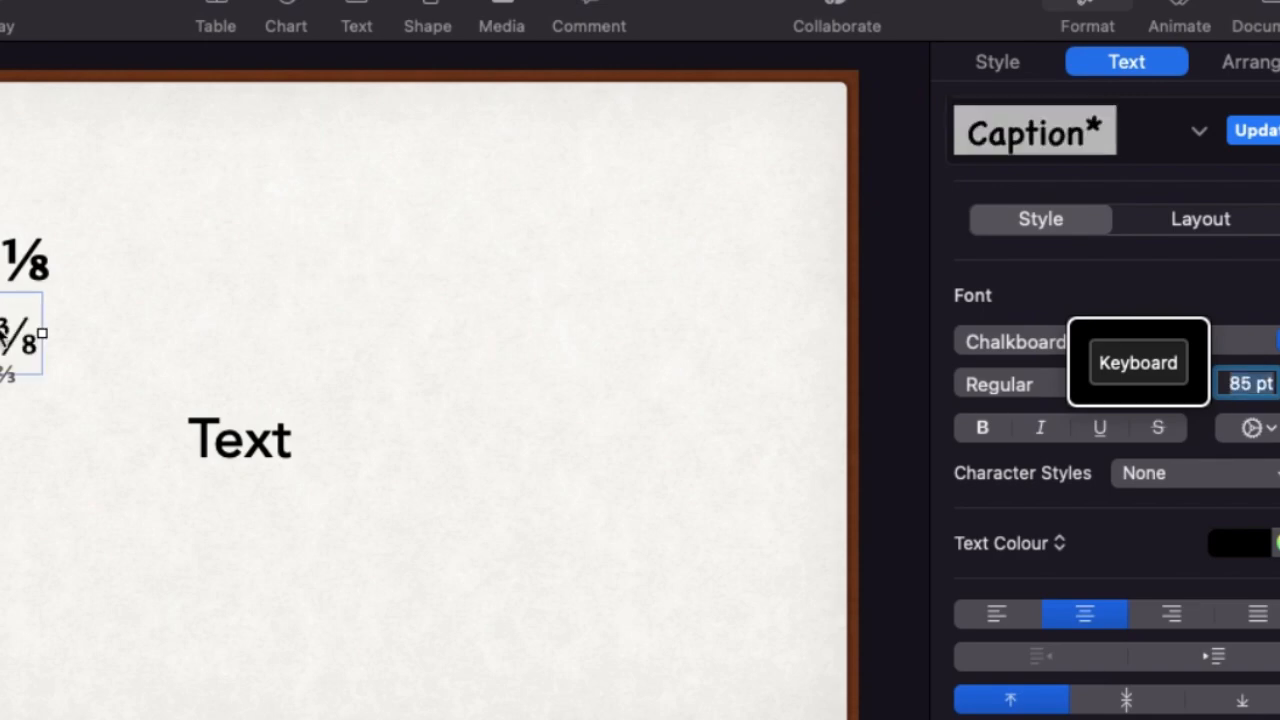
drag(20, 340, 106, 266)
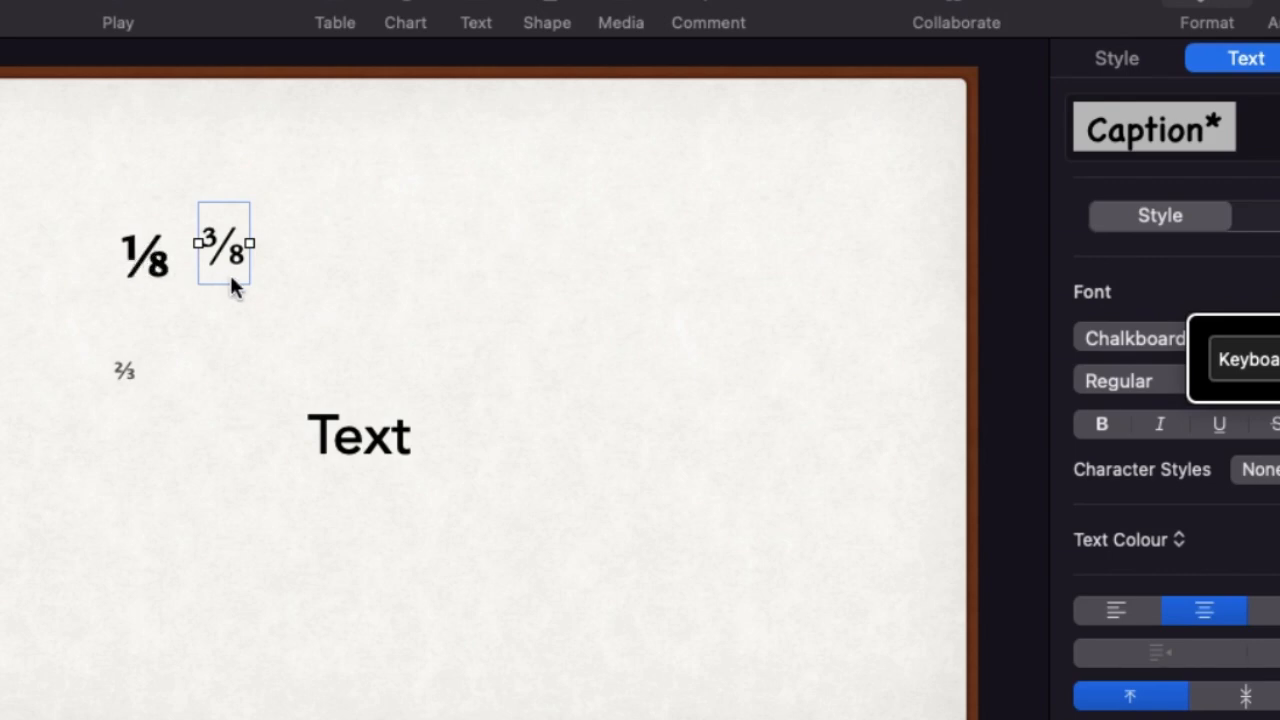
Colour the ⅔ text black and enlarge it to match the ⅛
click(124, 372)
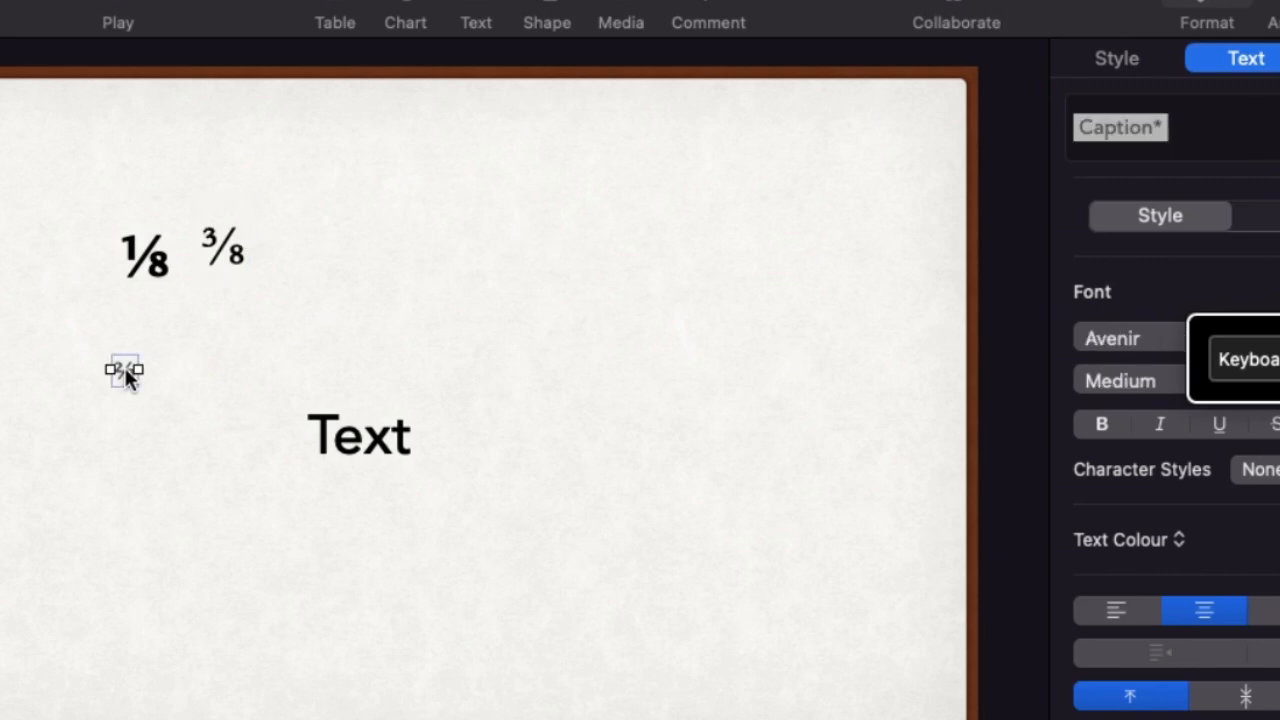
click(1279, 540)
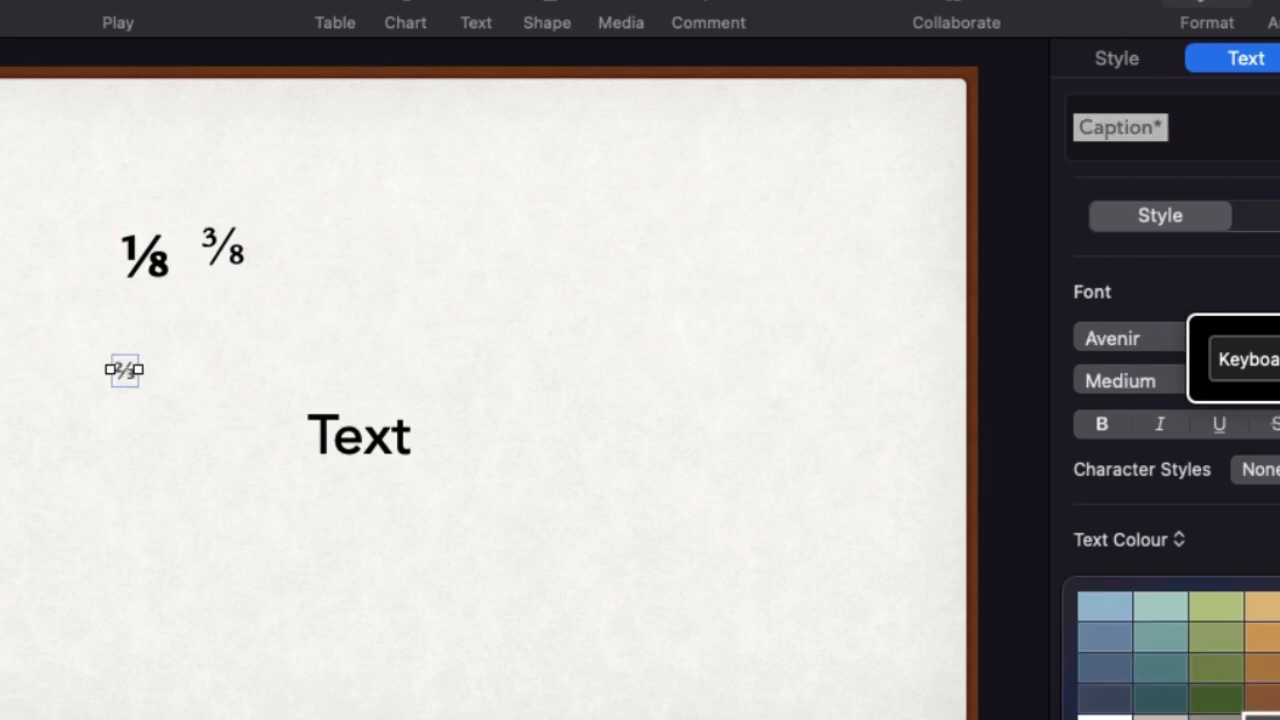
click(1279, 717)
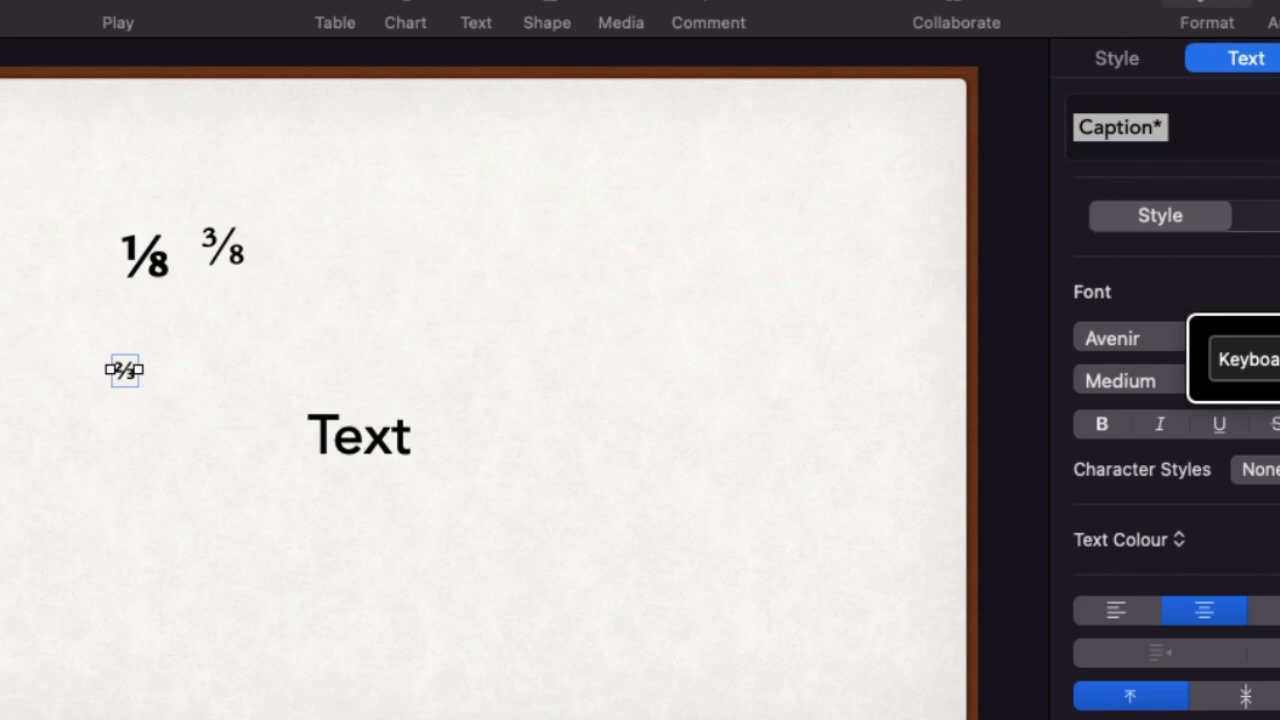
key(Return)
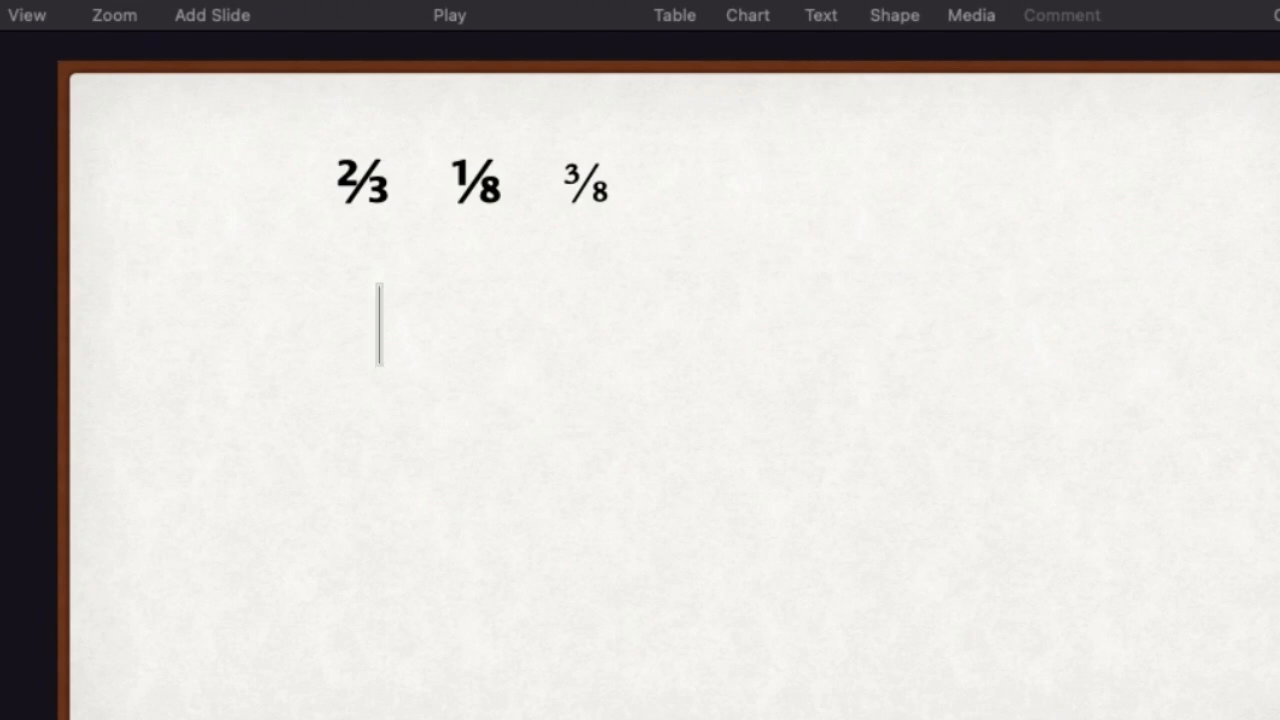
Enter "Solve 2/3" in the text box below the fractions, accepting the suggested ⅔ character
text(So)
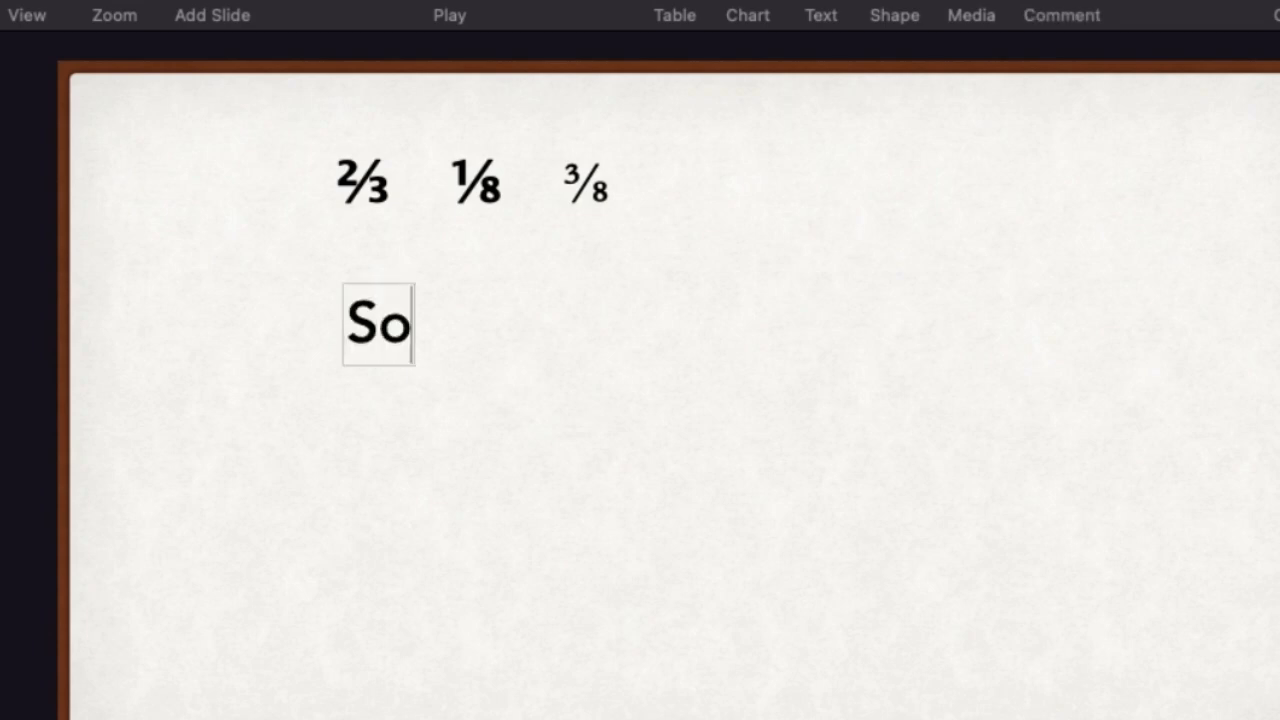
text(lve)
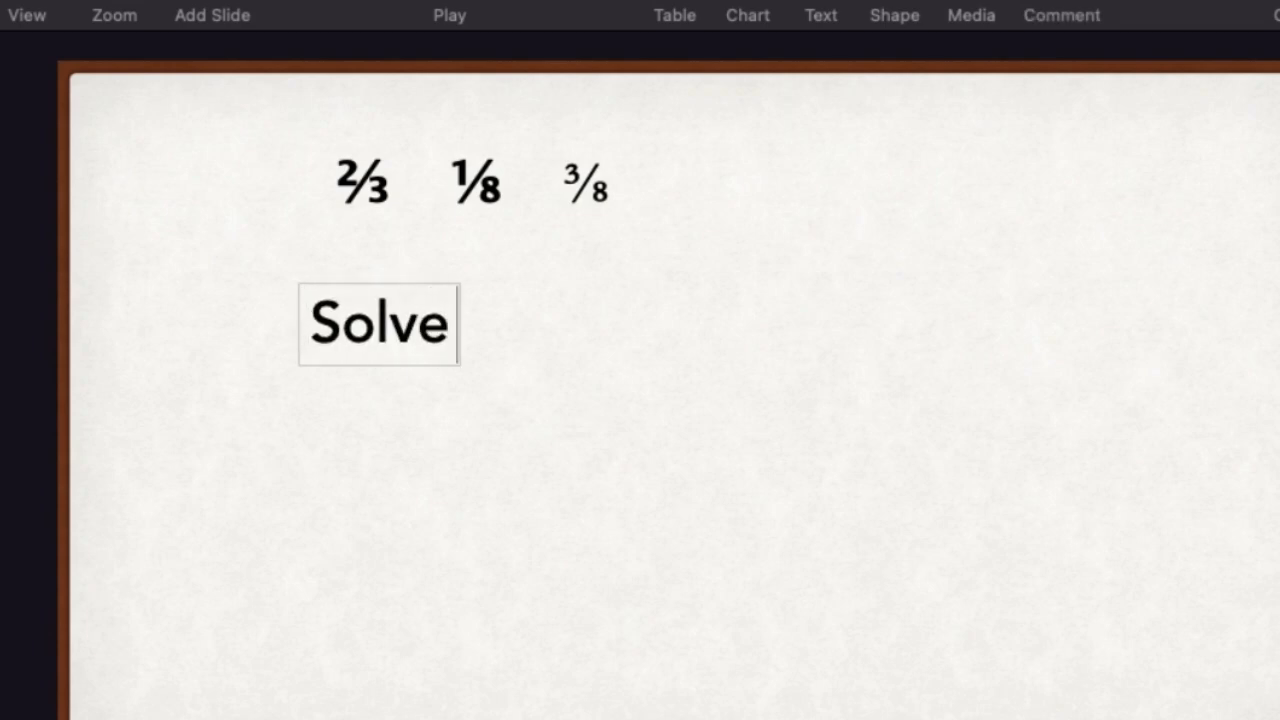
text( 2/3)
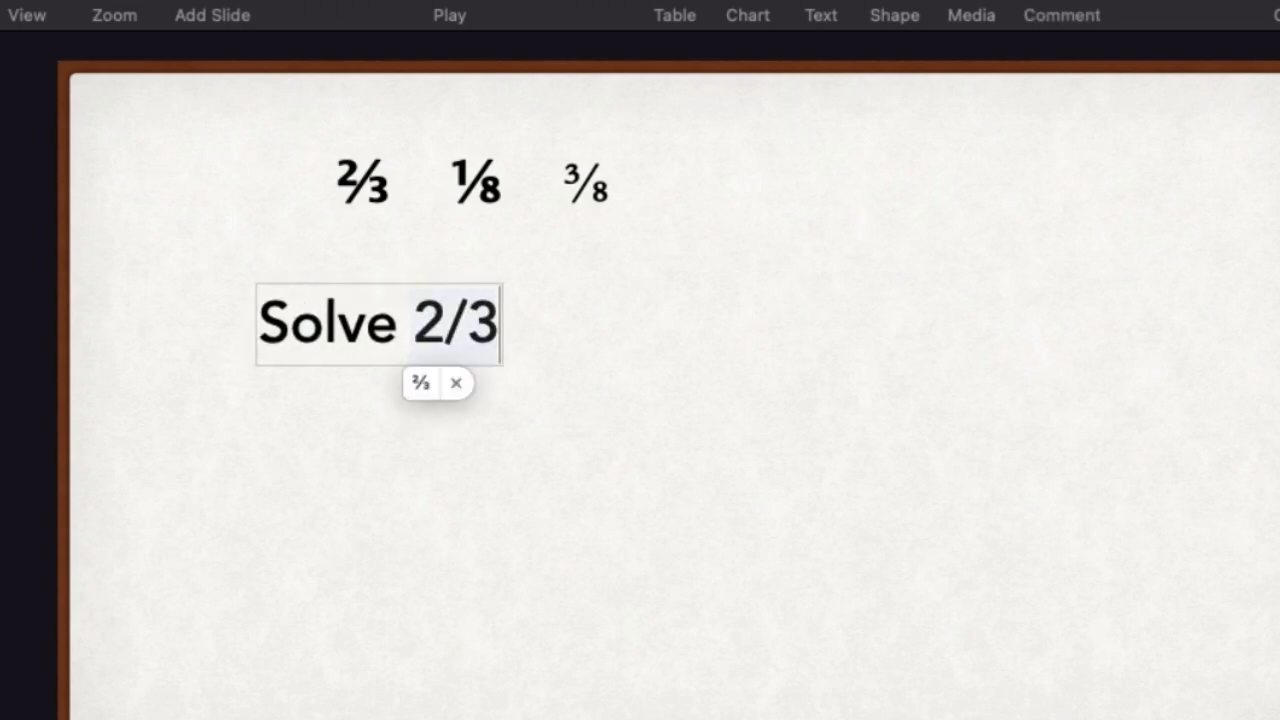
click(428, 382)
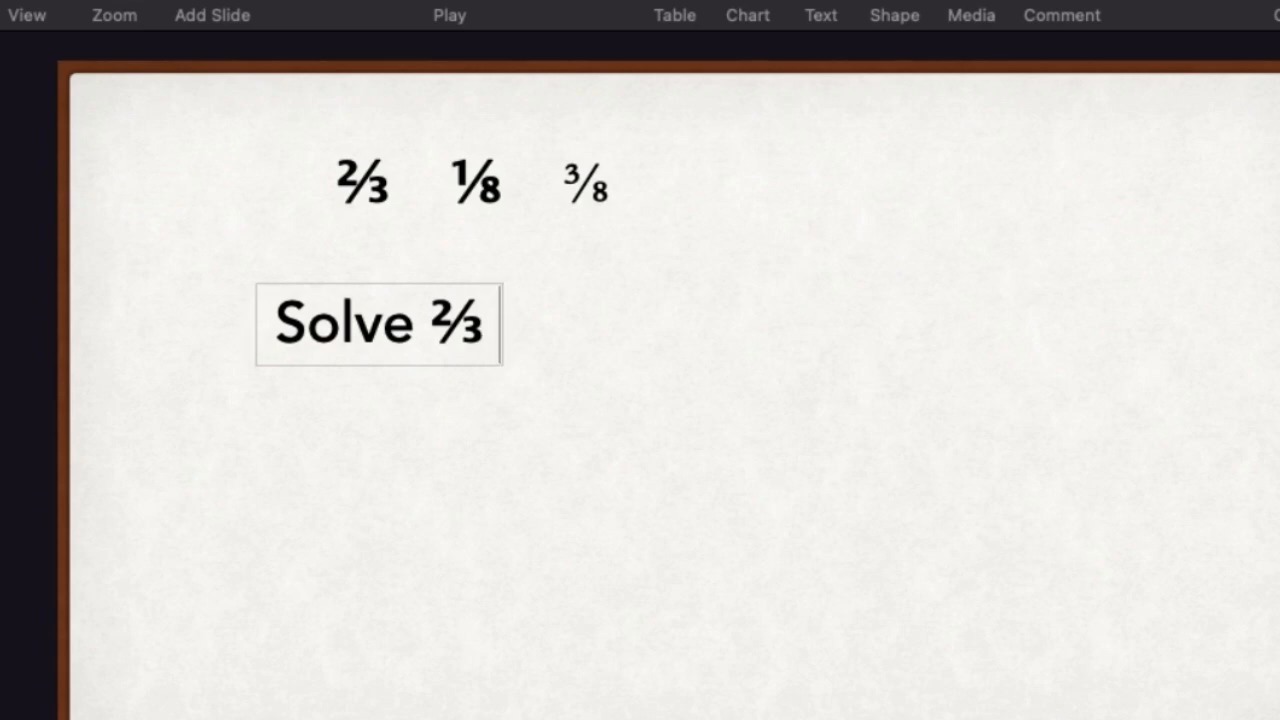
Continue the expression with "+ 1/8", accepting the suggested ⅛ character
text(+ 1/)
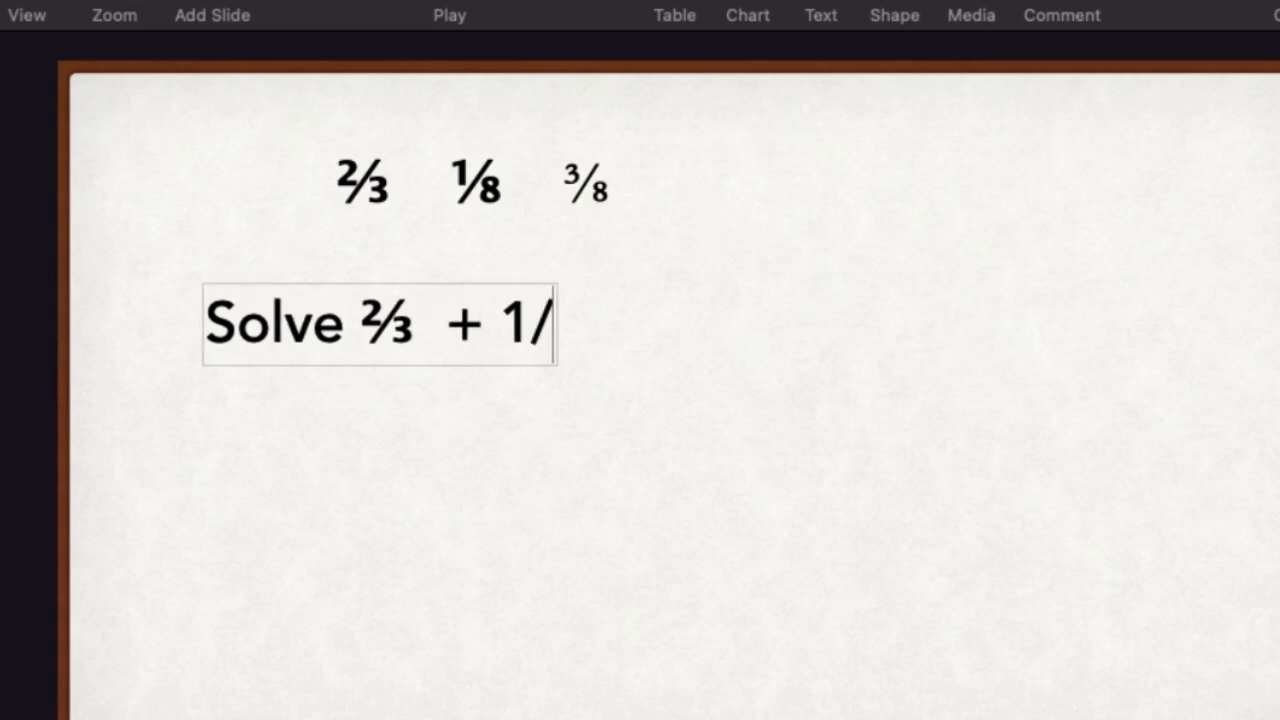
text(8)
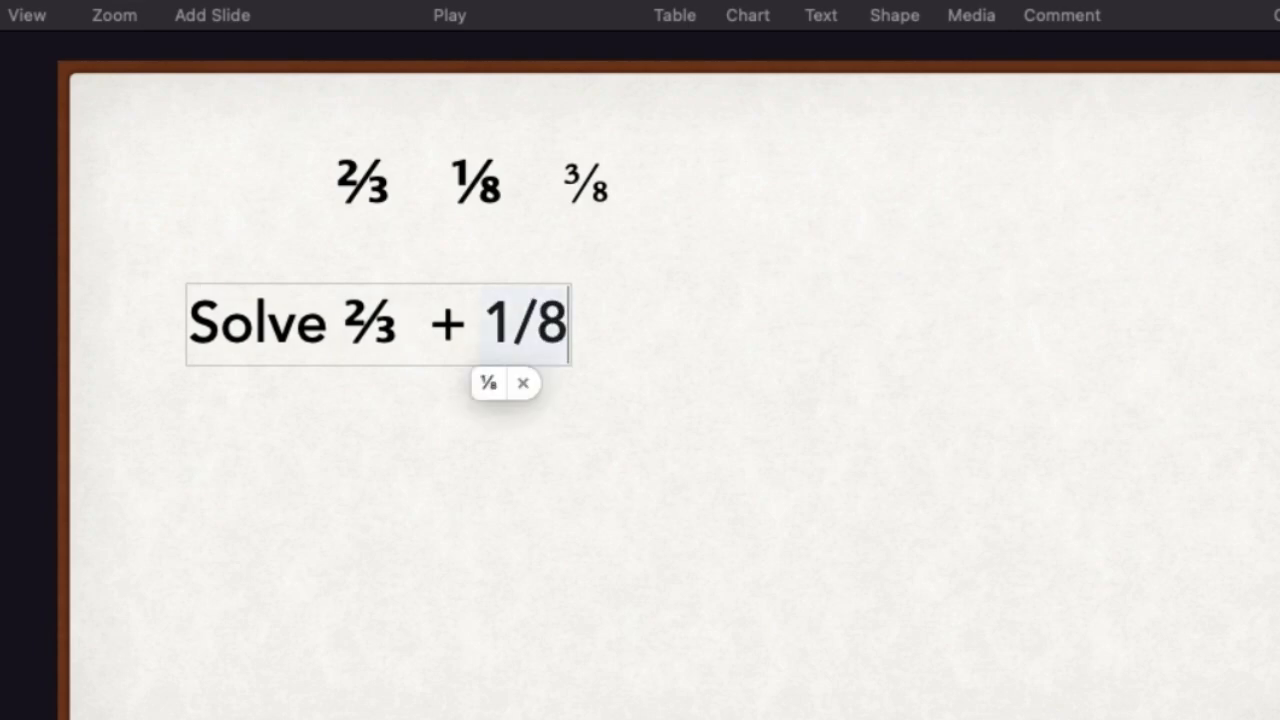
click(489, 384)
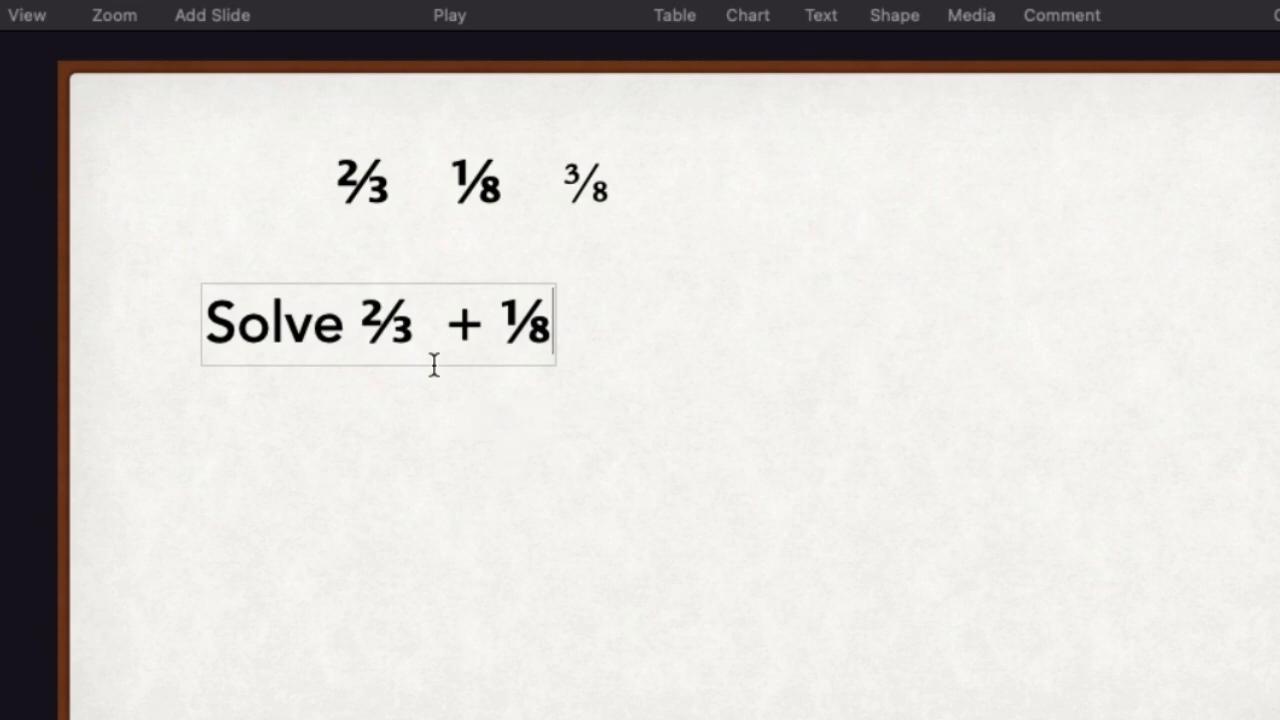
Open the Keynote preferences
mouse_move(440, 2)
click(120, 8)
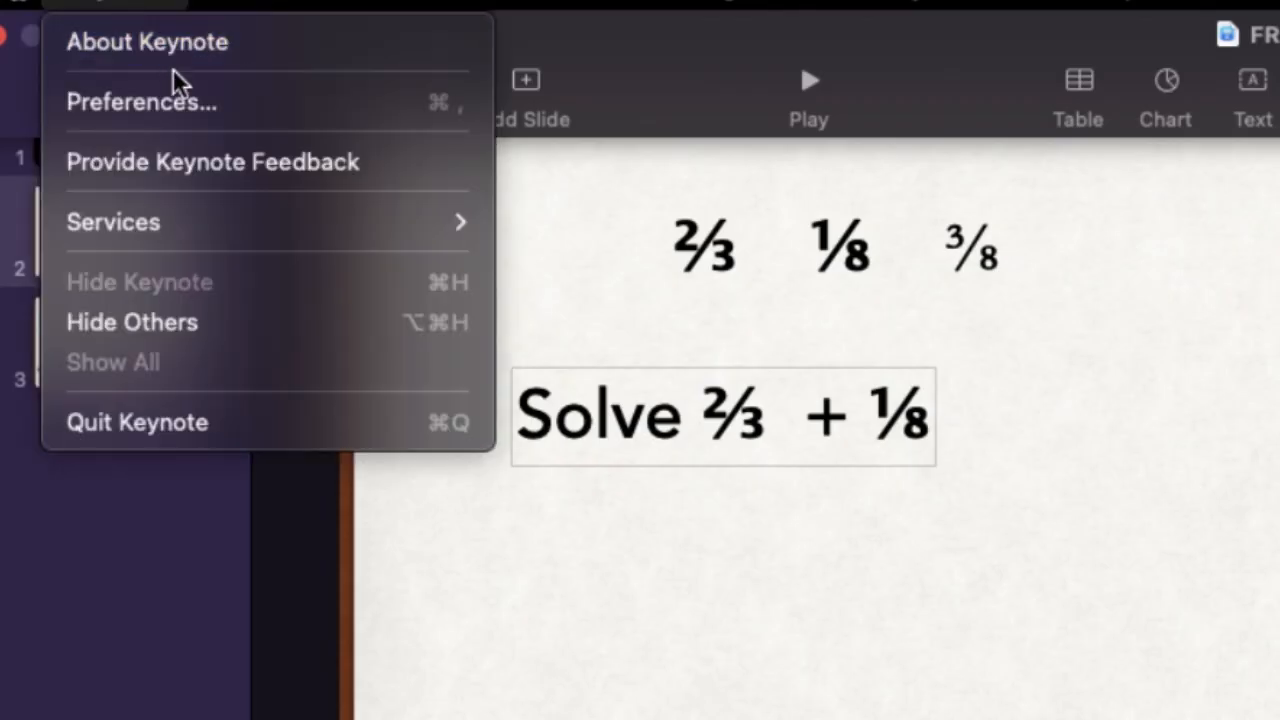
click(181, 106)
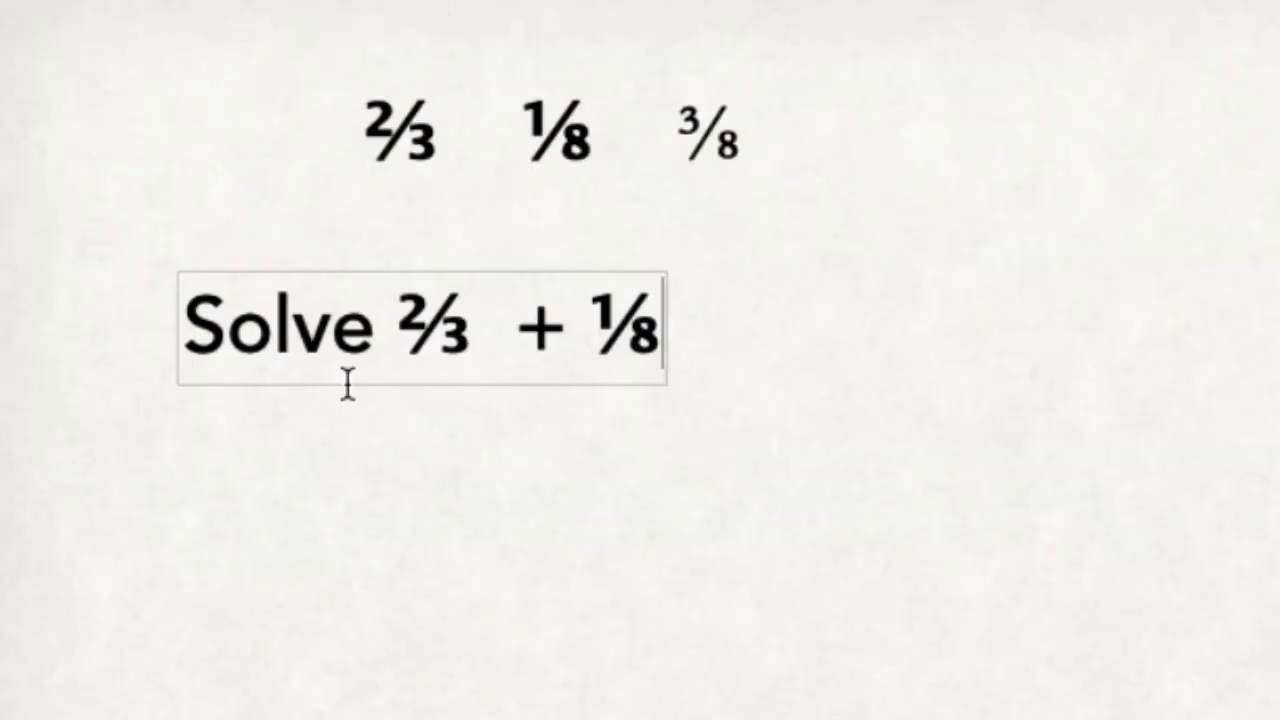
Finish editing the "Solve ⅔ + ⅛" text and select its text box as an object
click(647, 540)
click(436, 367)
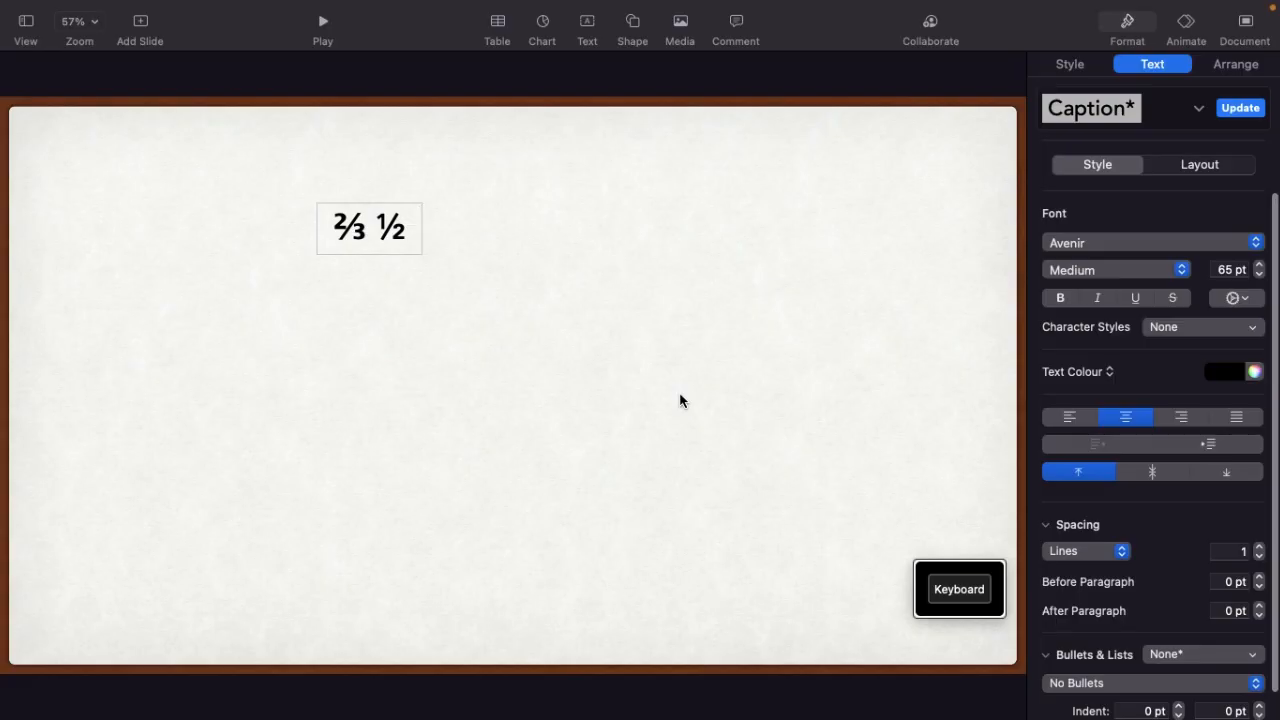
Enter 4/7 after the ⅔ and ½ characters in the text box, and search the Character Viewer for fraction characters
text(4/7)
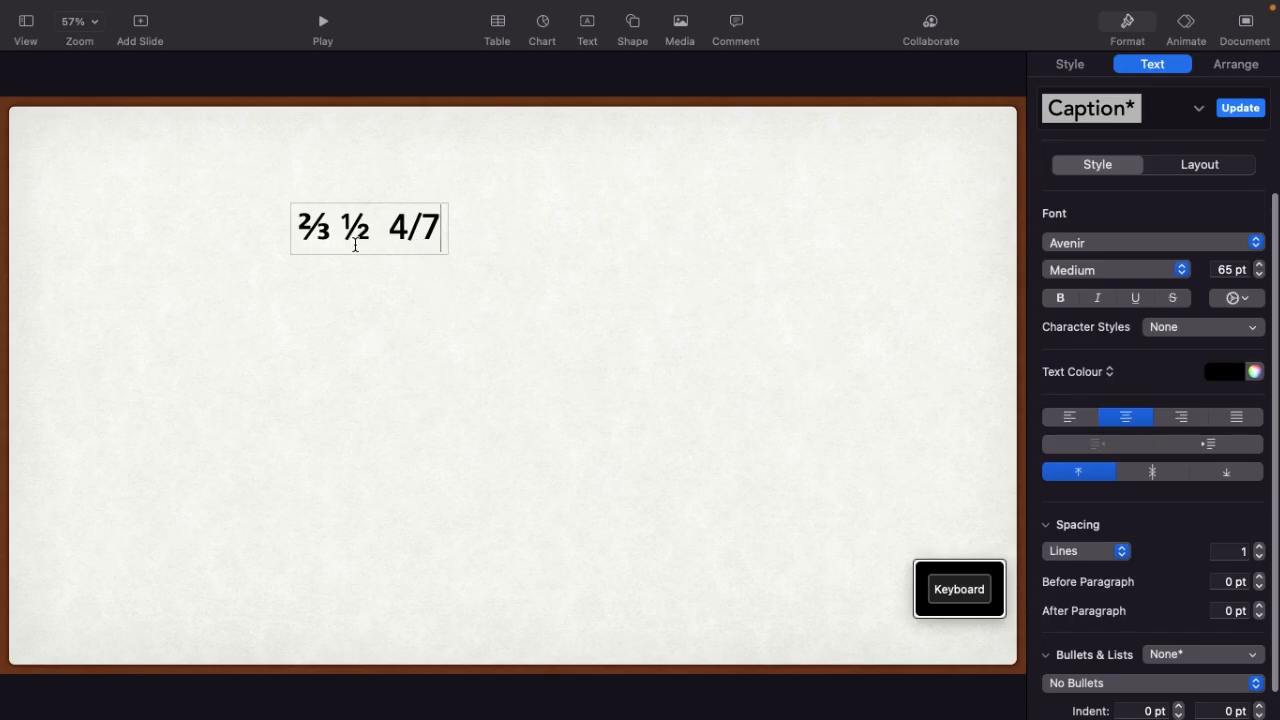
mouse_move(198, 4)
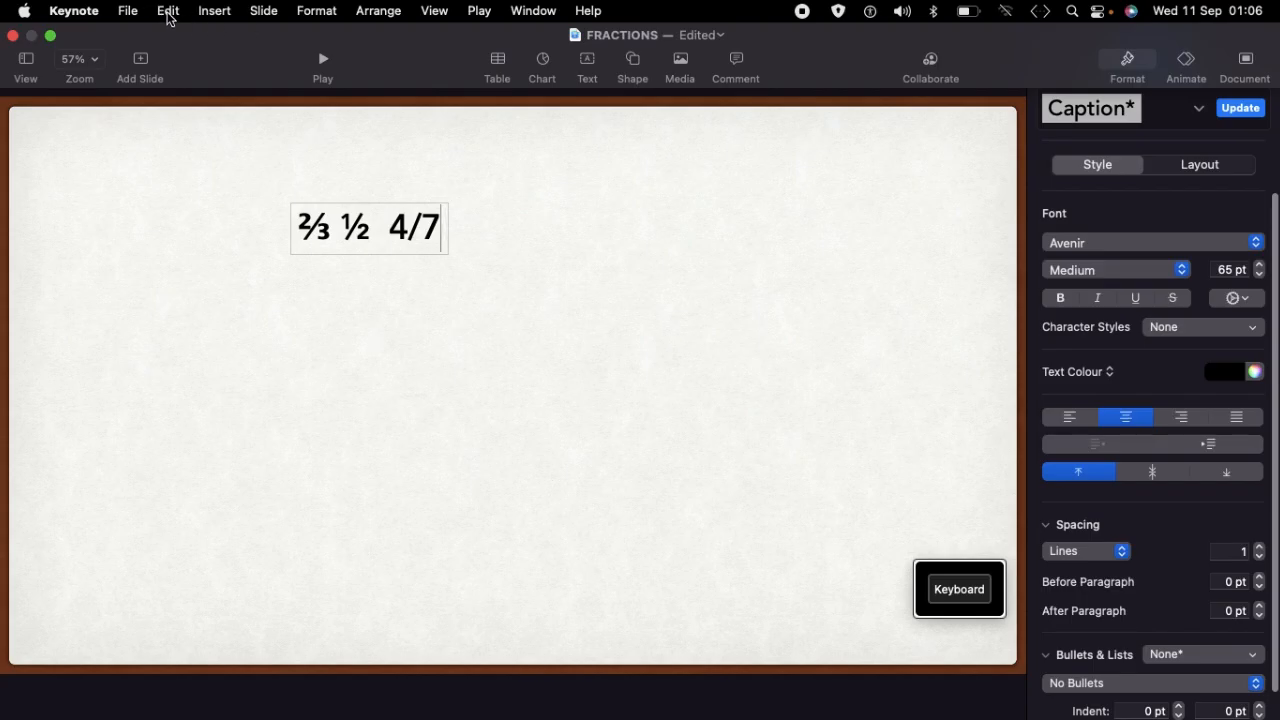
click(168, 11)
click(265, 514)
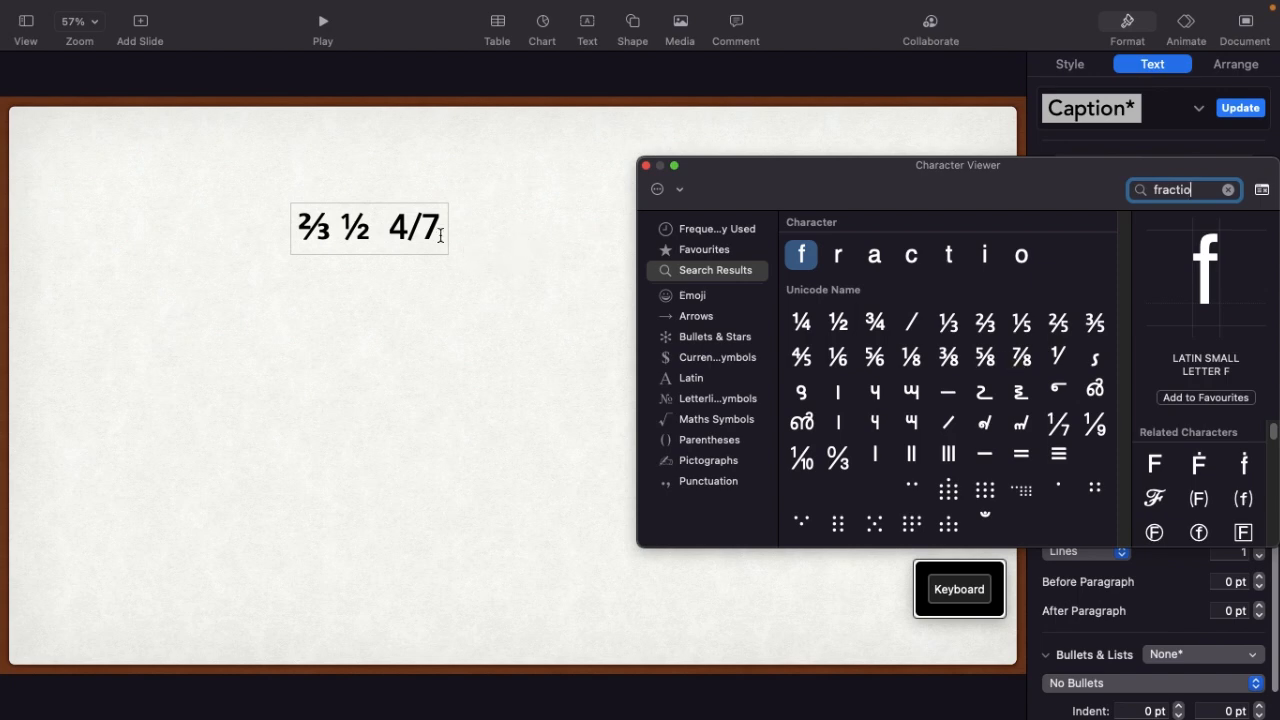
click(646, 165)
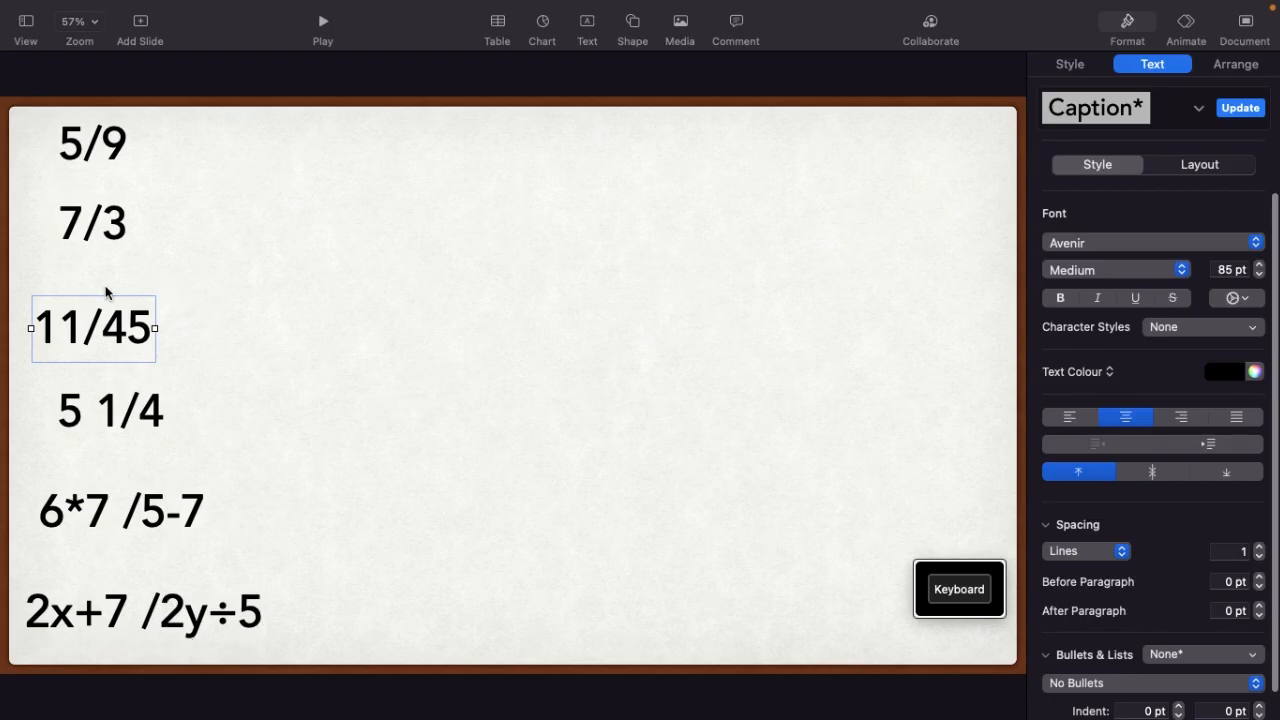
Deselect the 11/45 text box and open the editor for a new equation on the slide
click(256, 338)
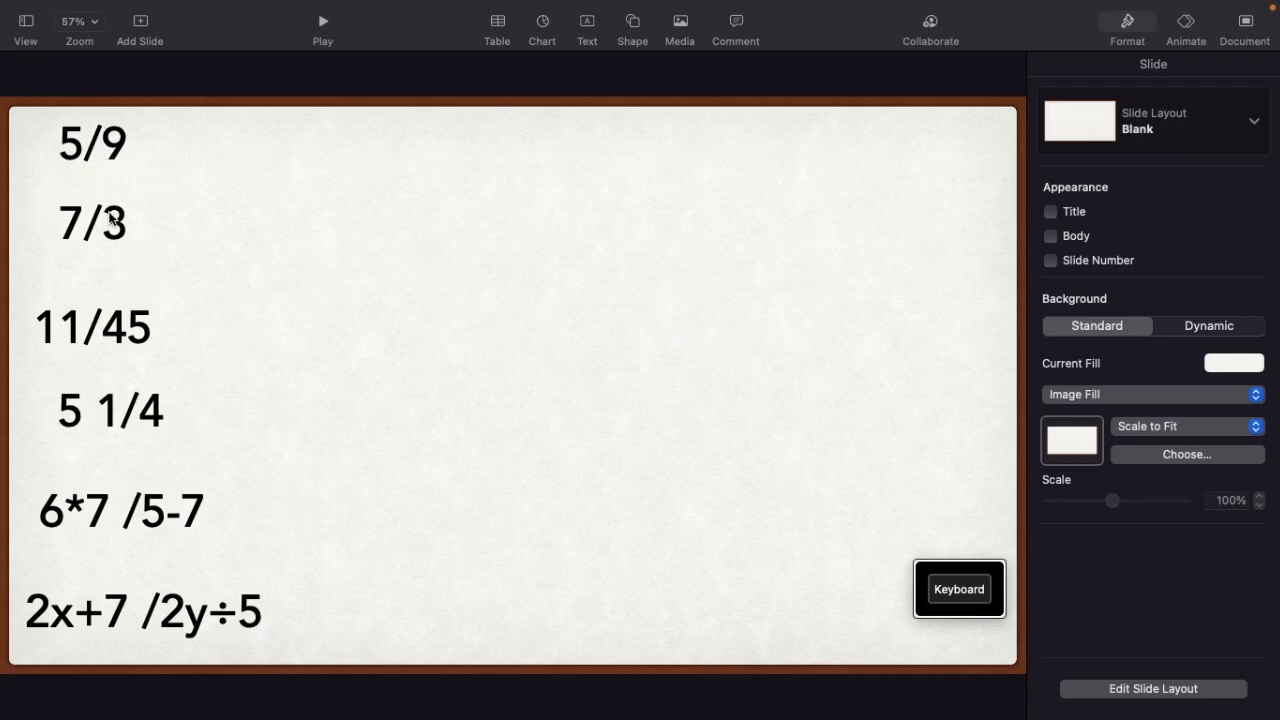
mouse_move(164, 5)
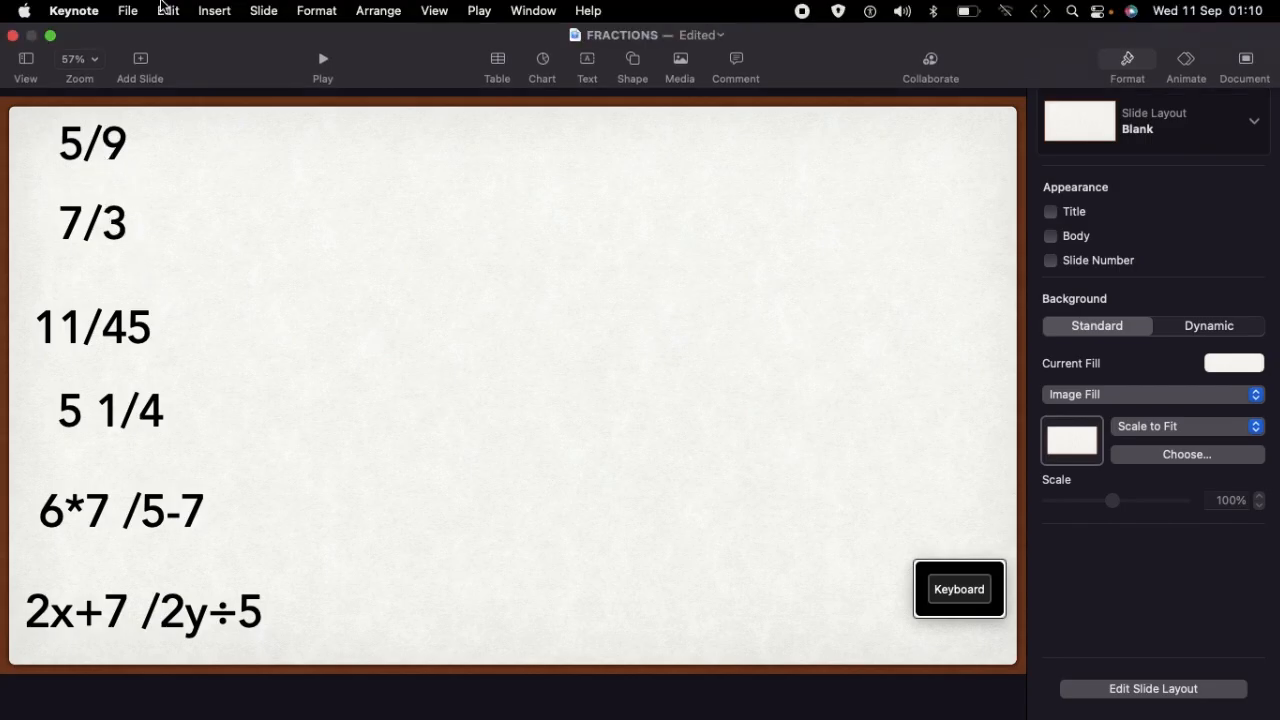
click(216, 12)
key(alt+super+e)
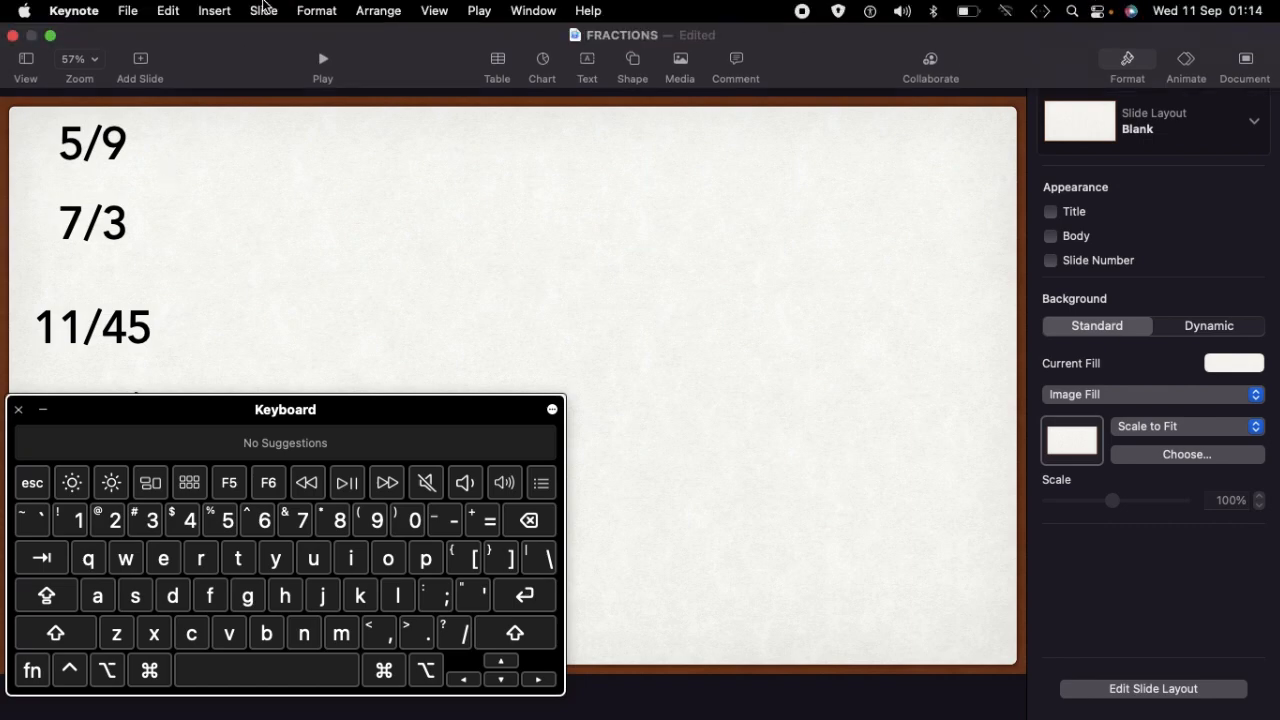
click(214, 11)
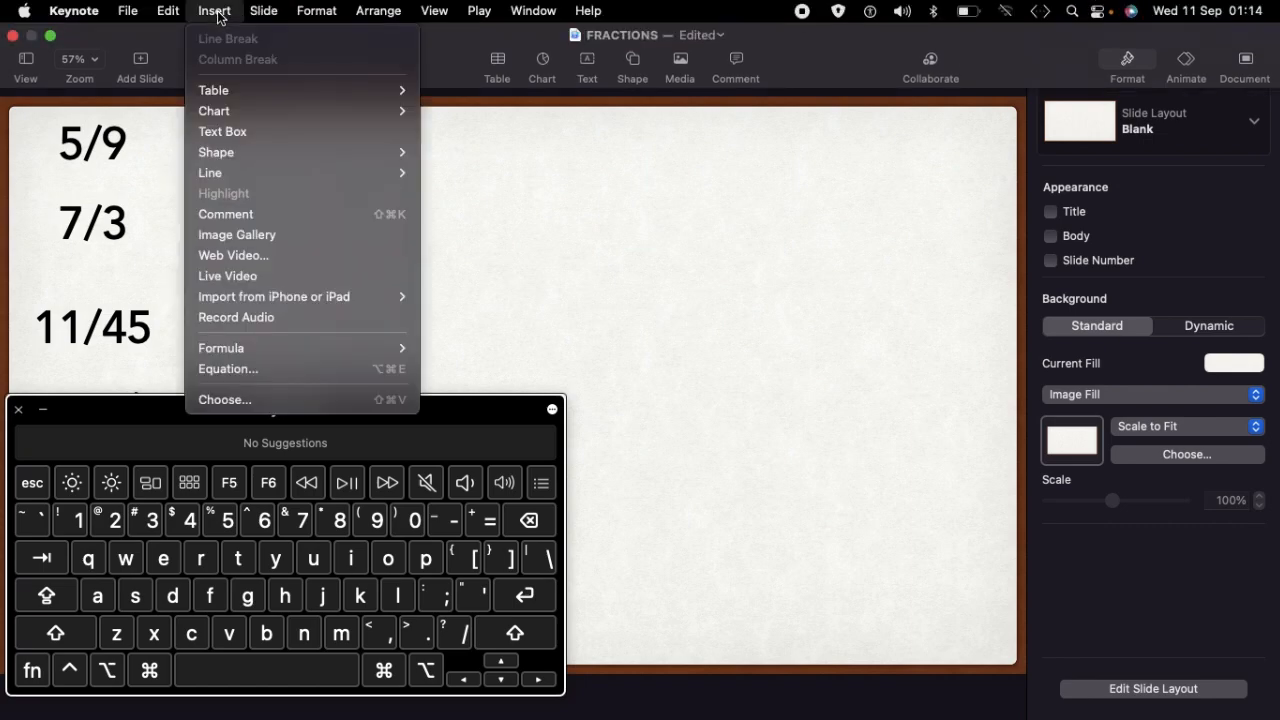
click(228, 369)
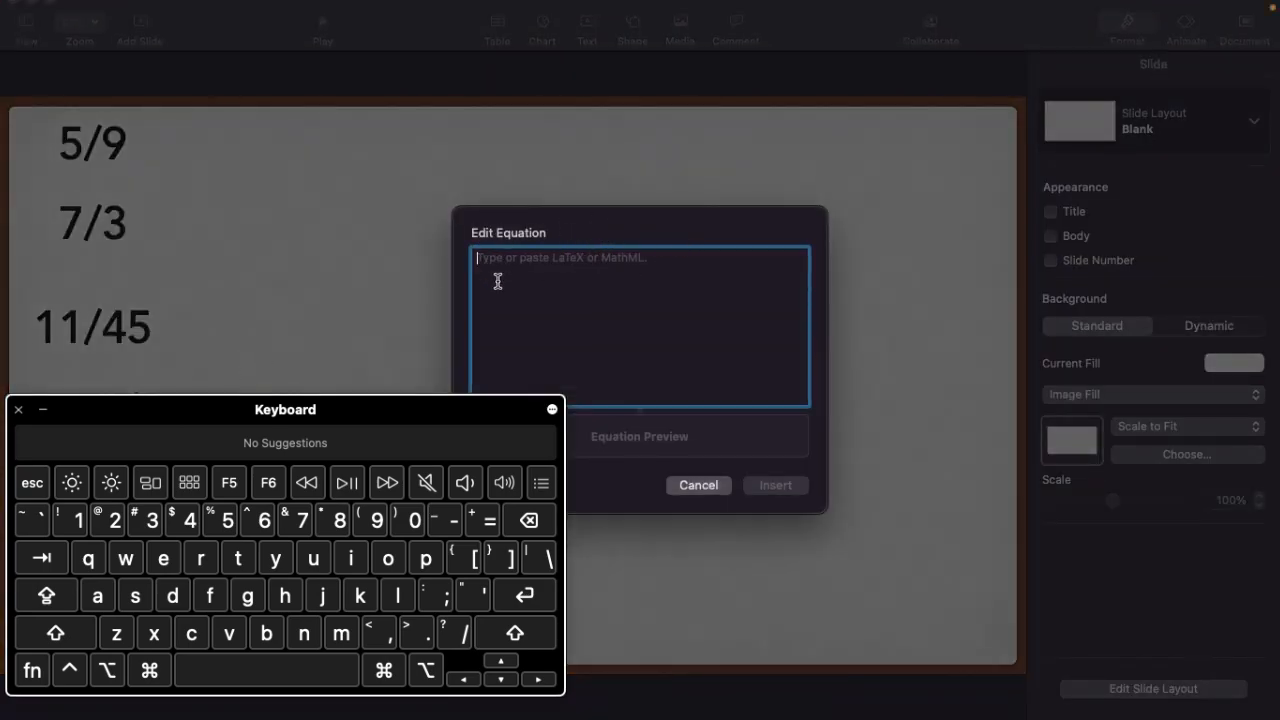
Enter the LaTeX code \frac59 as the equation and insert it on the slide
click(547, 559)
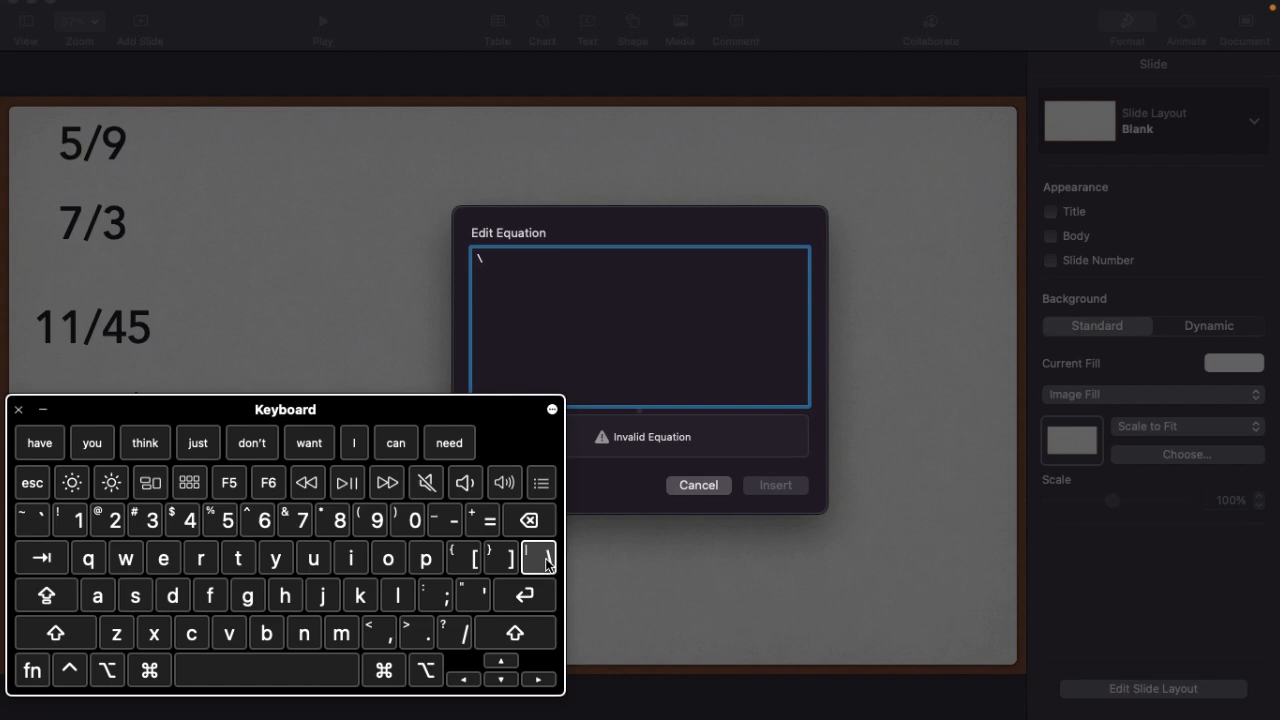
click(211, 600)
click(203, 573)
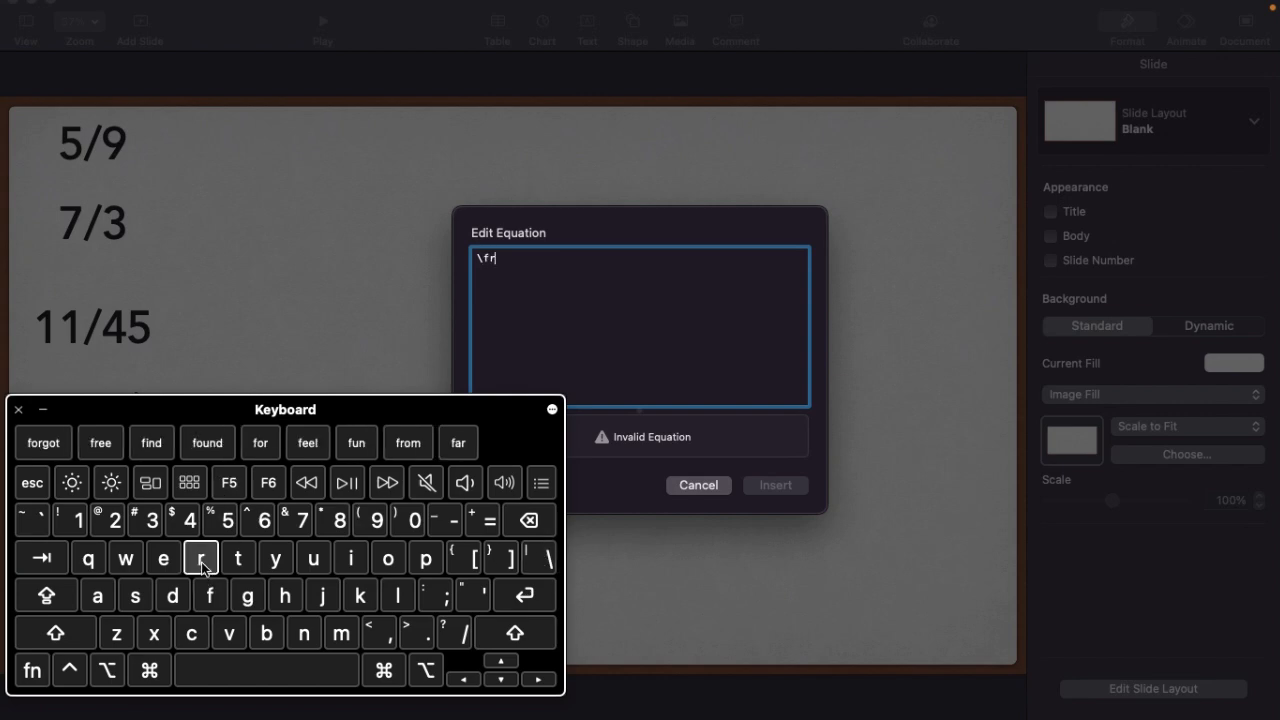
click(100, 597)
click(190, 633)
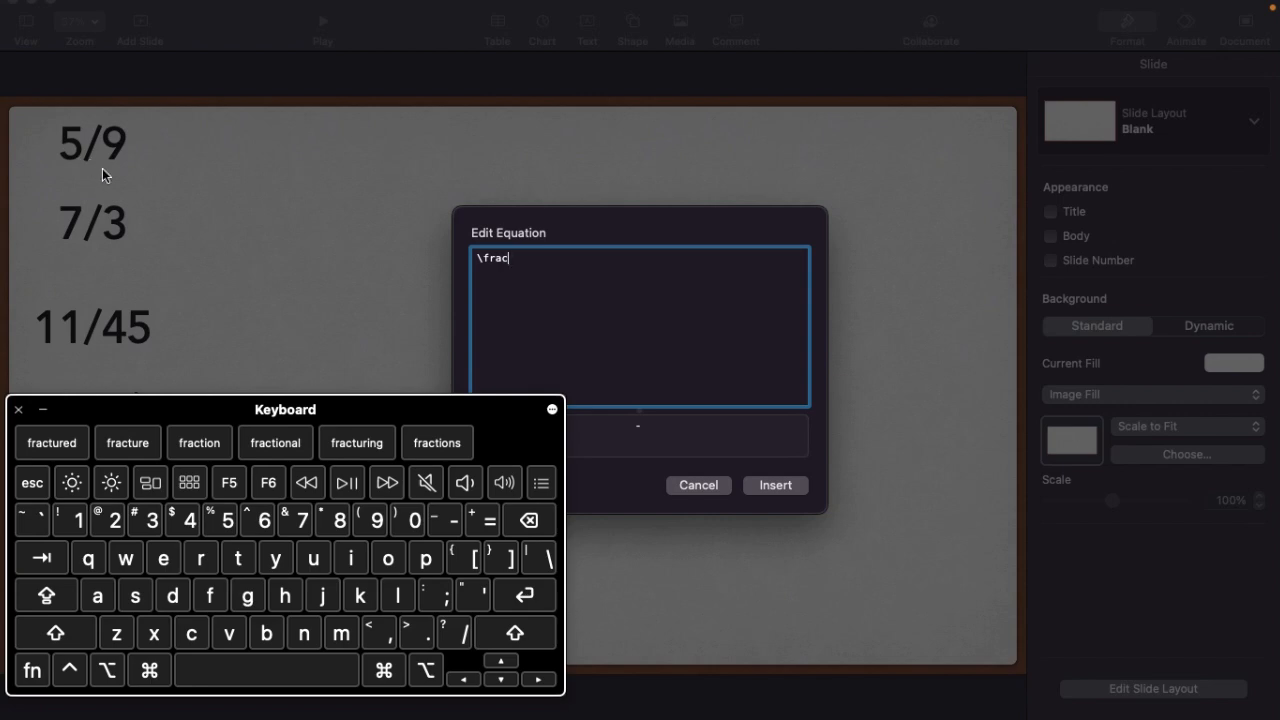
click(228, 521)
click(372, 521)
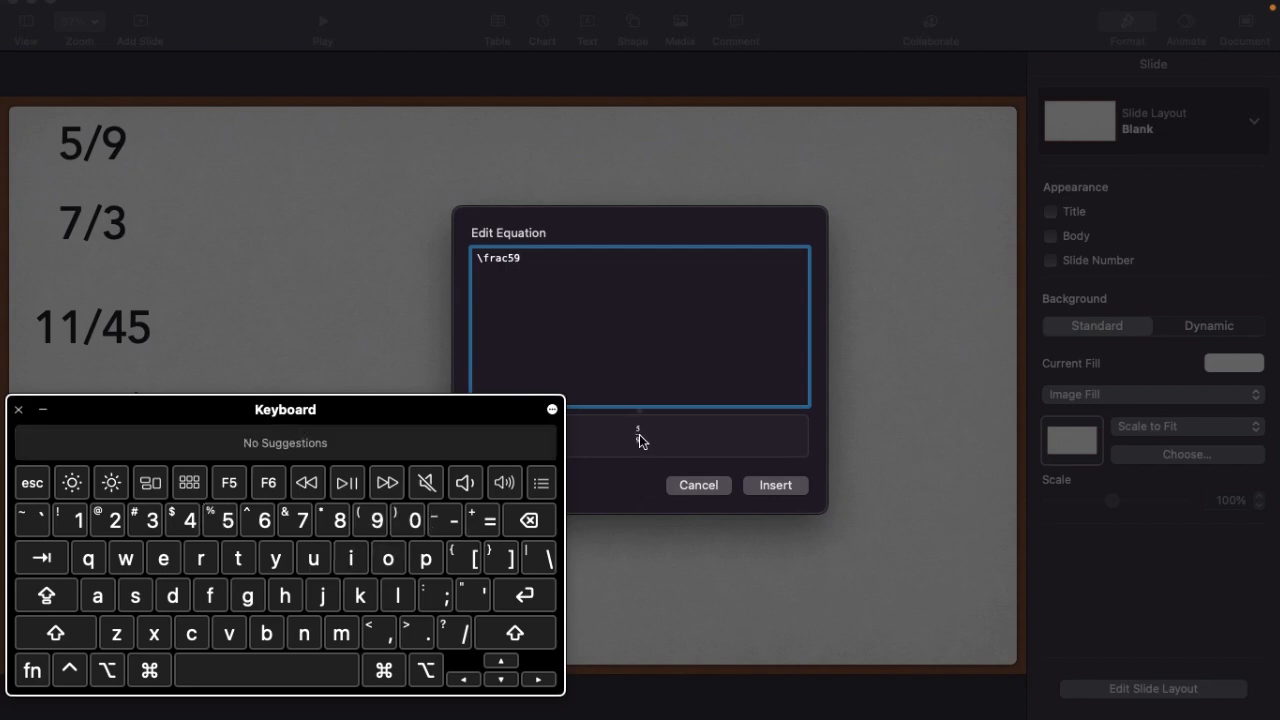
click(777, 486)
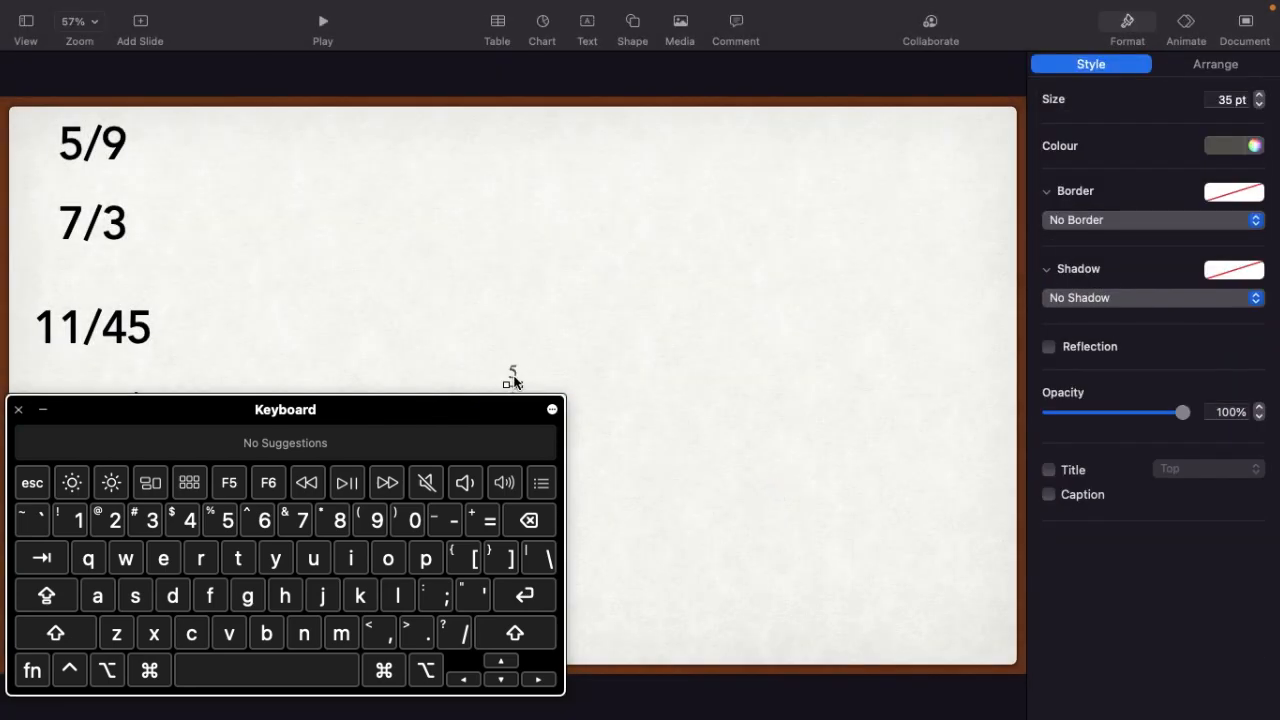
Move the inserted 5/9 equation towards the top of the slide and colour it black
click(43, 409)
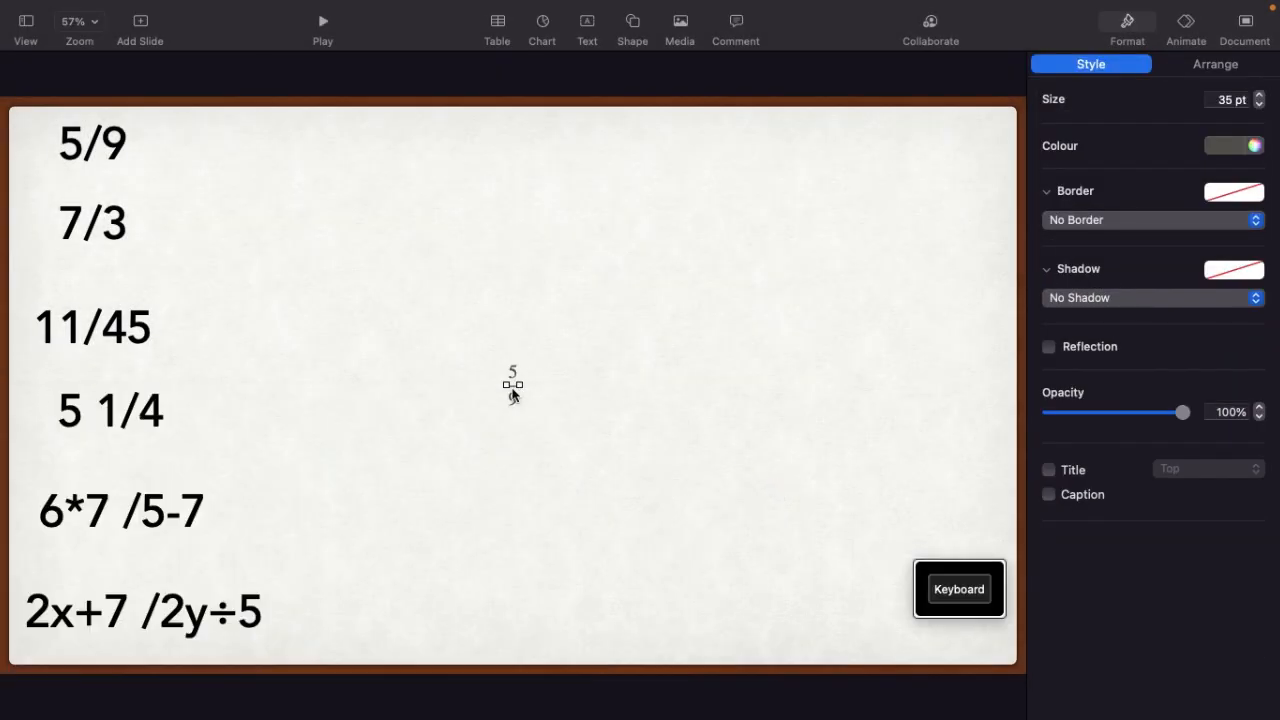
drag(512, 393, 486, 215)
click(1222, 147)
click(1203, 274)
Set the 5/9 equation's size to 65 pt and place it near the slide's top edge, right of centre
click(1224, 99)
key(BackSpace)
text(6)
key(Return)
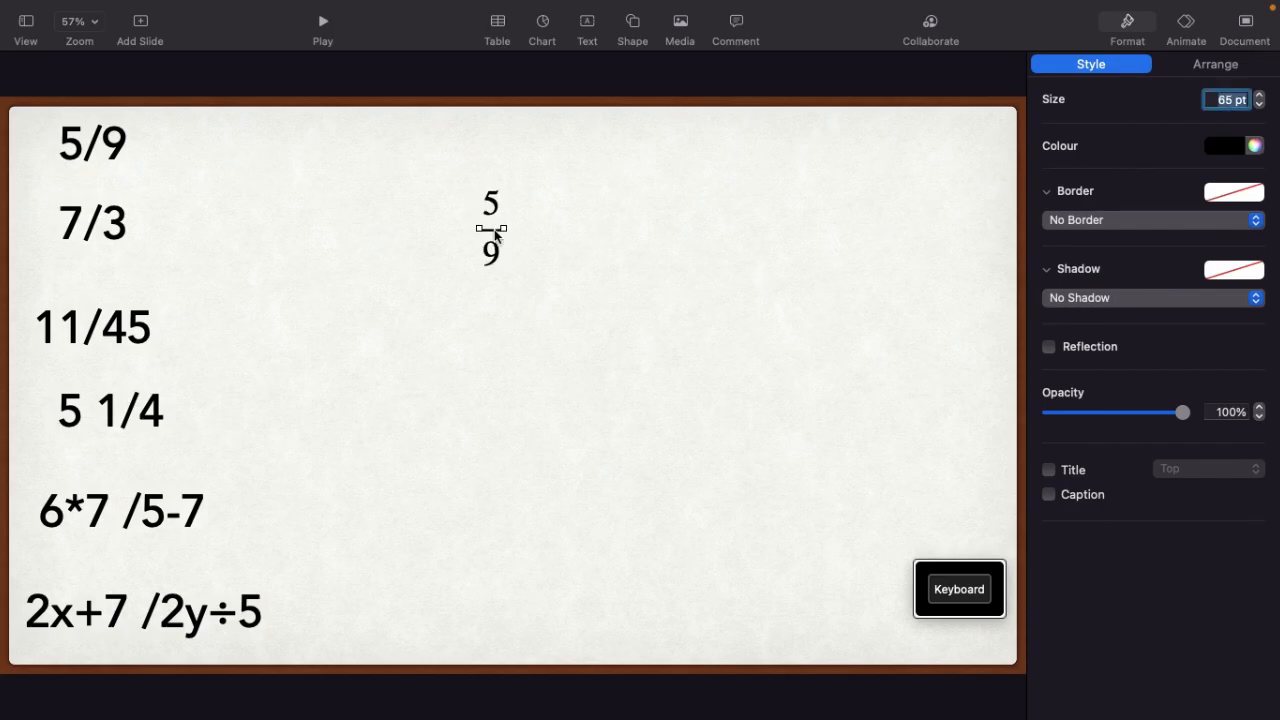
drag(495, 235, 448, 213)
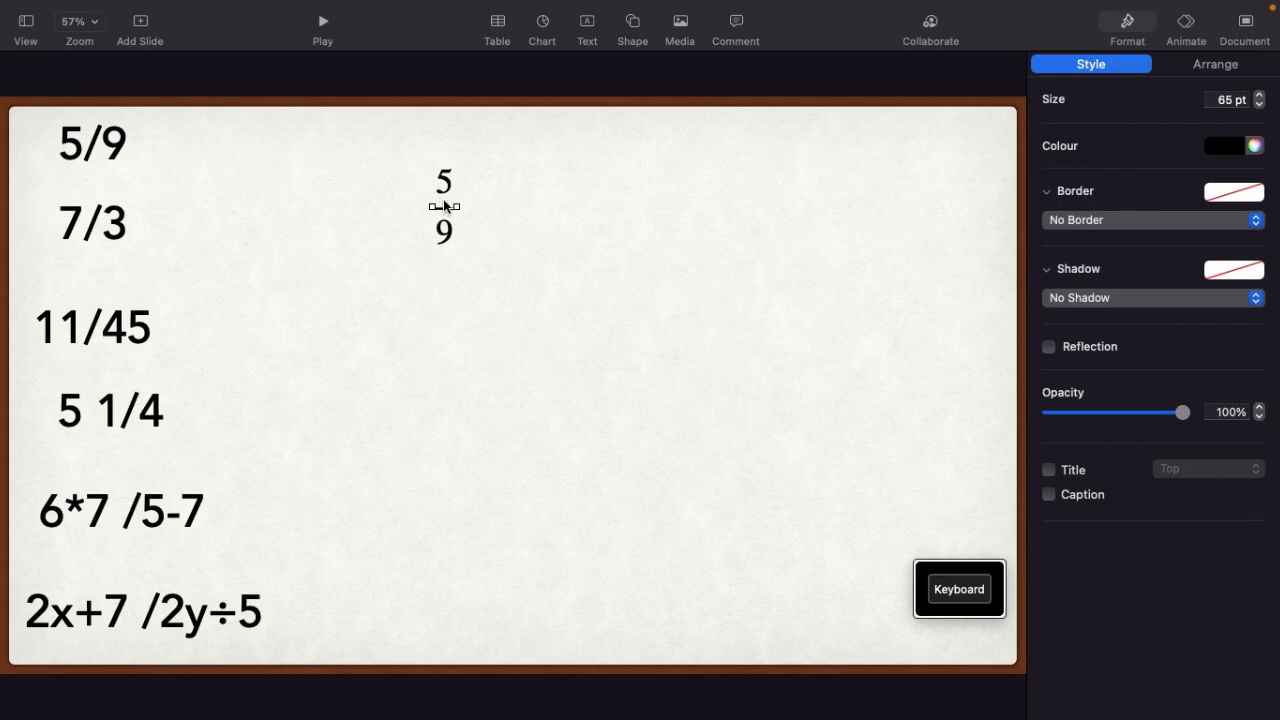
drag(443, 206, 643, 184)
Insert a new equation with the code \frac73 and place it at 65 pt beside the 5/9 fraction
mouse_move(350, 5)
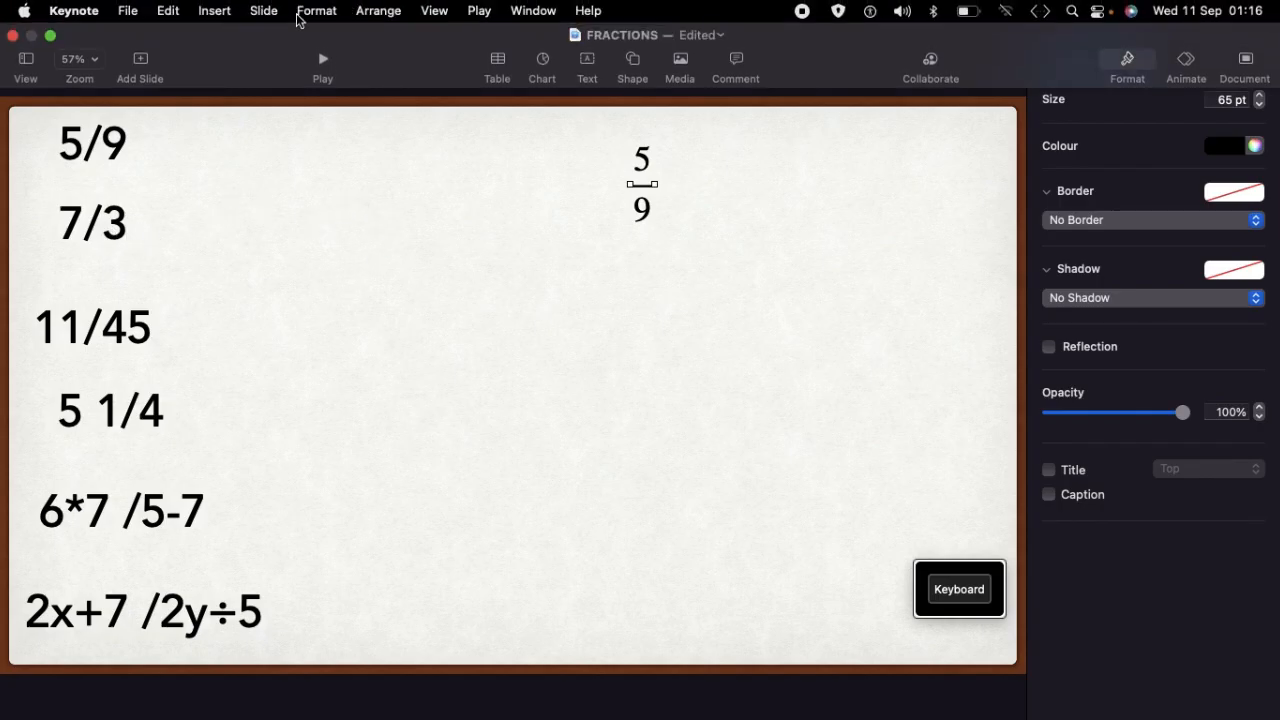
click(215, 12)
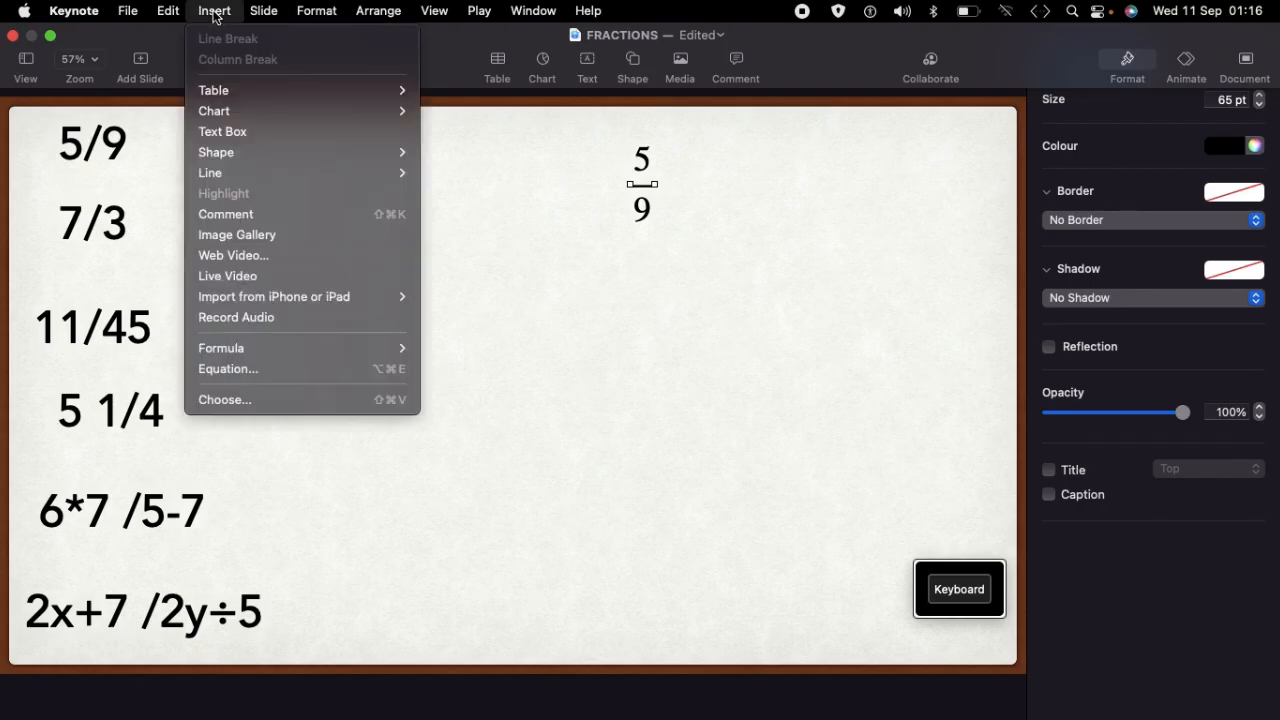
click(251, 373)
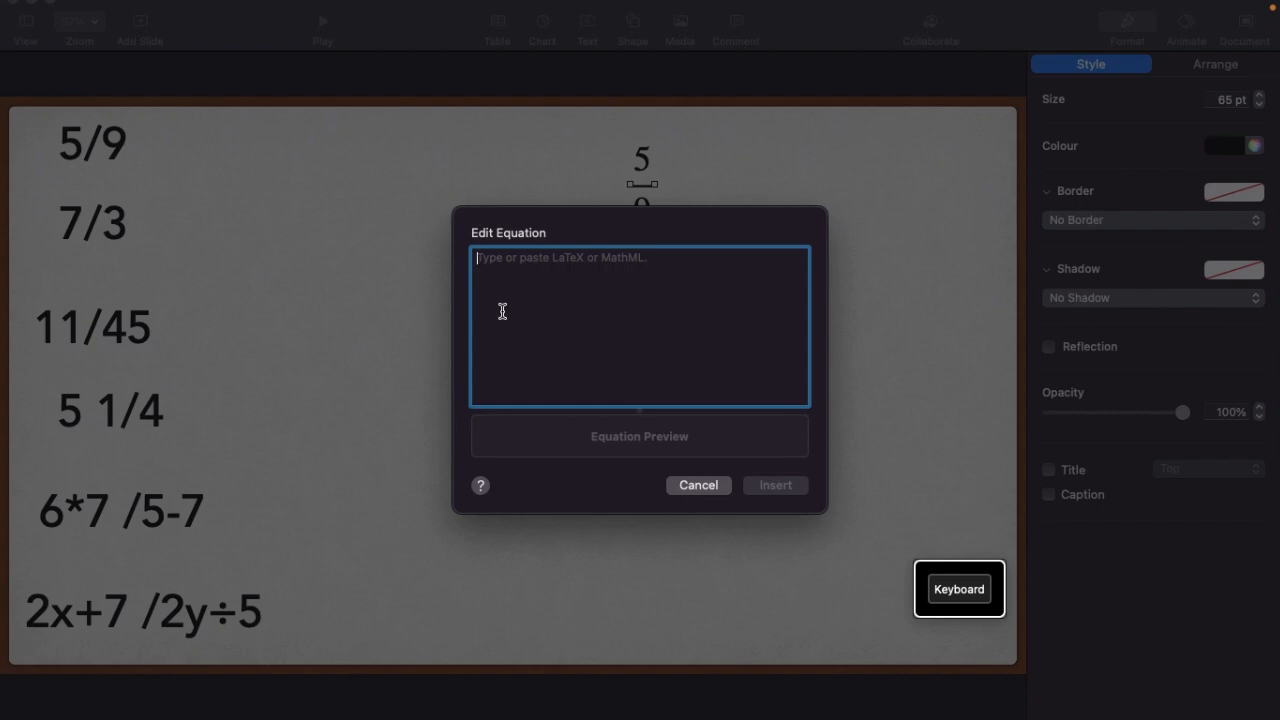
text(rac)
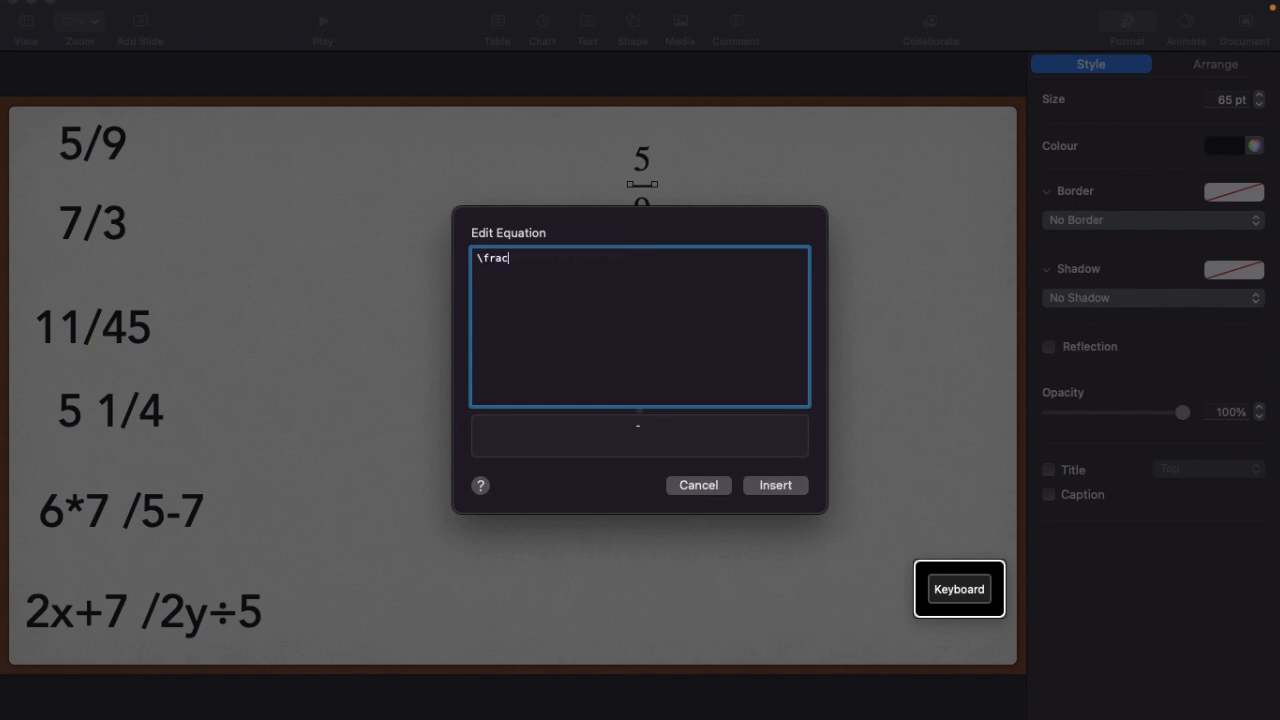
text(73)
click(779, 485)
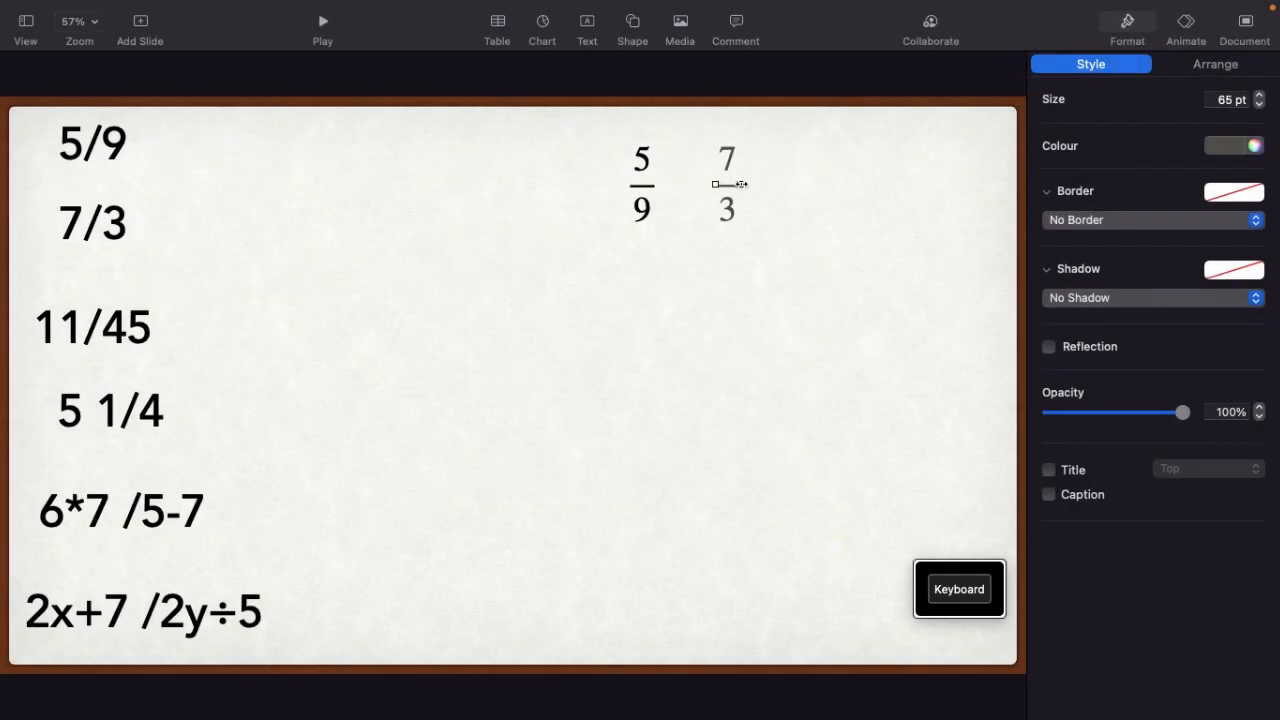
mouse_move(741, 184)
mouse_down()
mouse_move(806, 183)
mouse_move(737, 188)
mouse_up()
Start another equation with \frac and enter the numerator 11 in curly braces
mouse_move(282, 5)
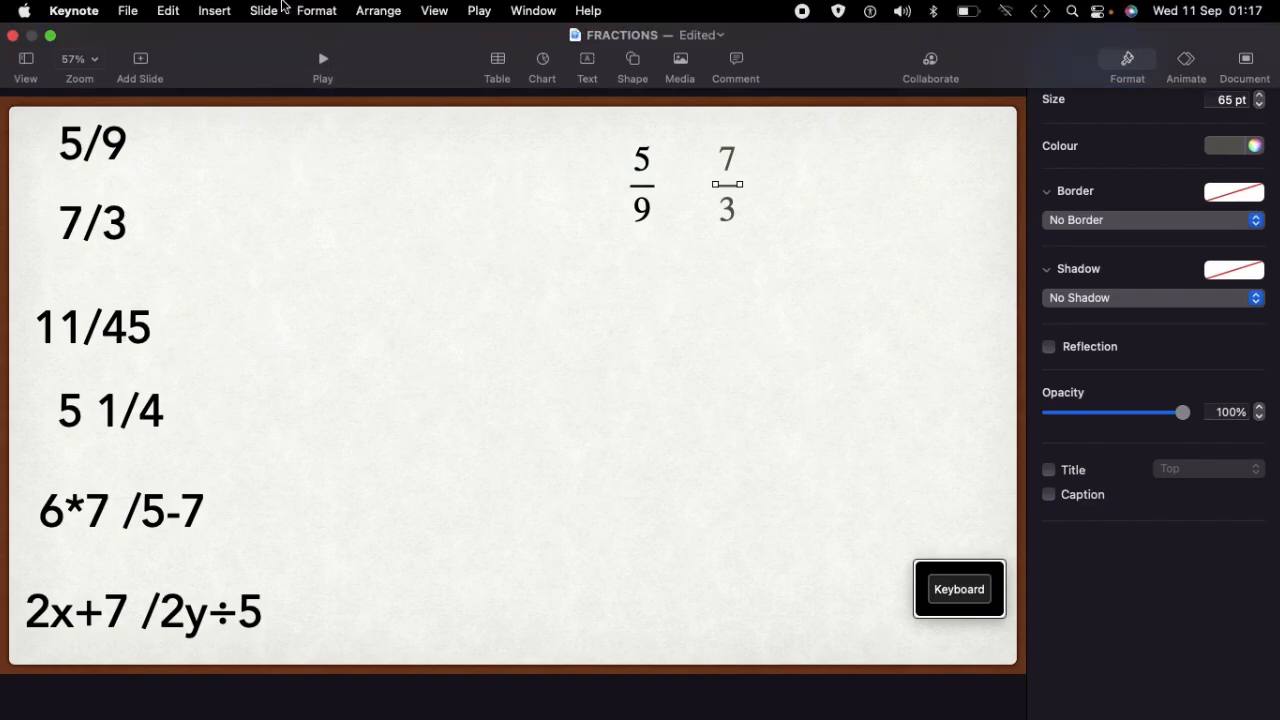
click(215, 16)
click(257, 371)
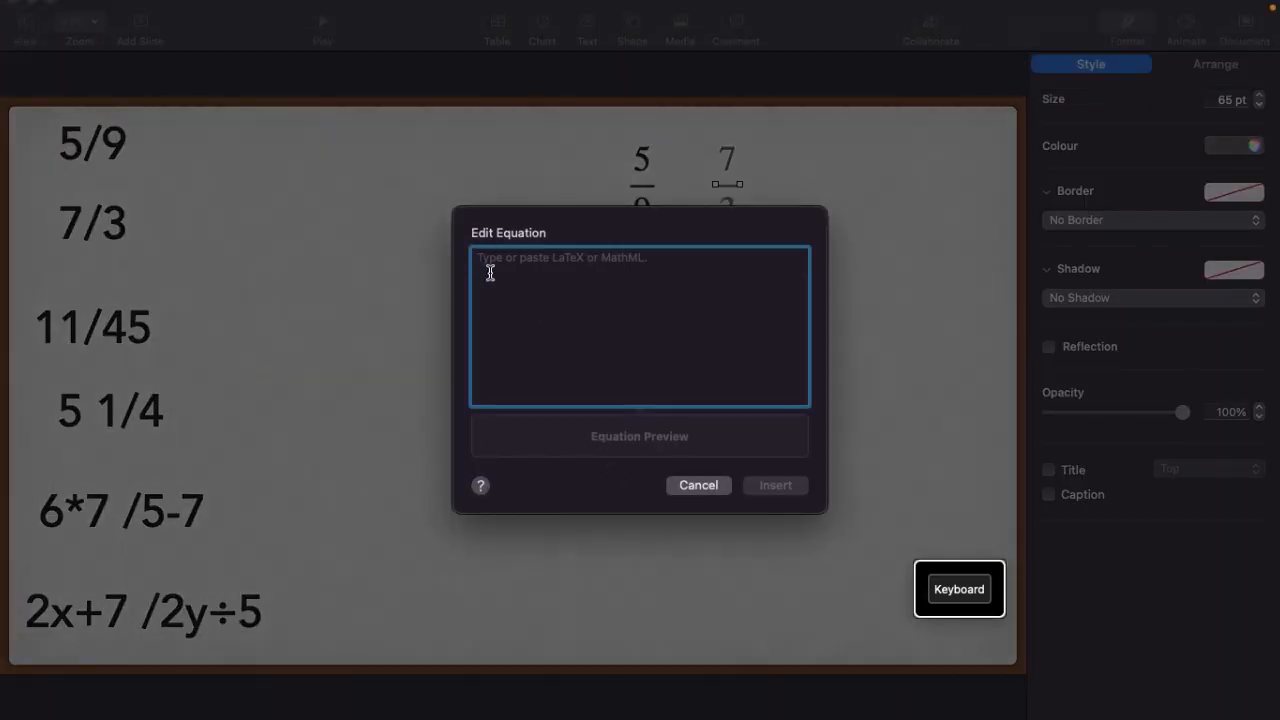
text(rac)
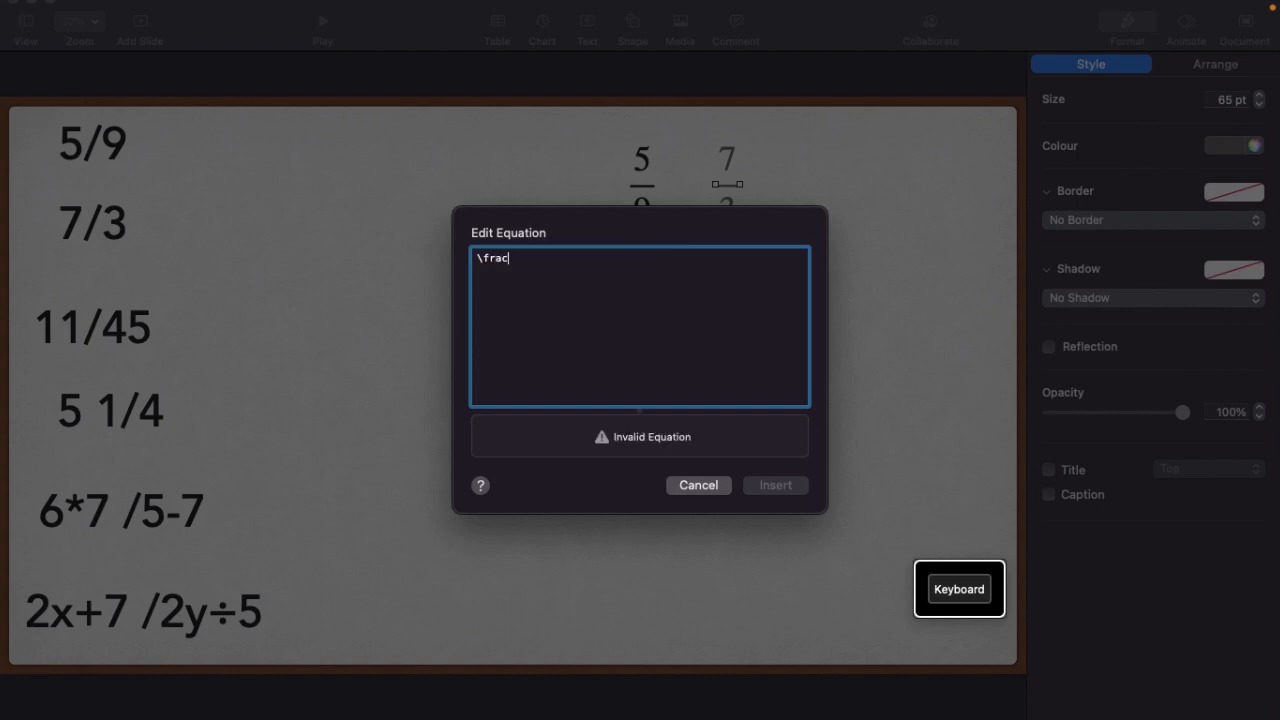
click(959, 589)
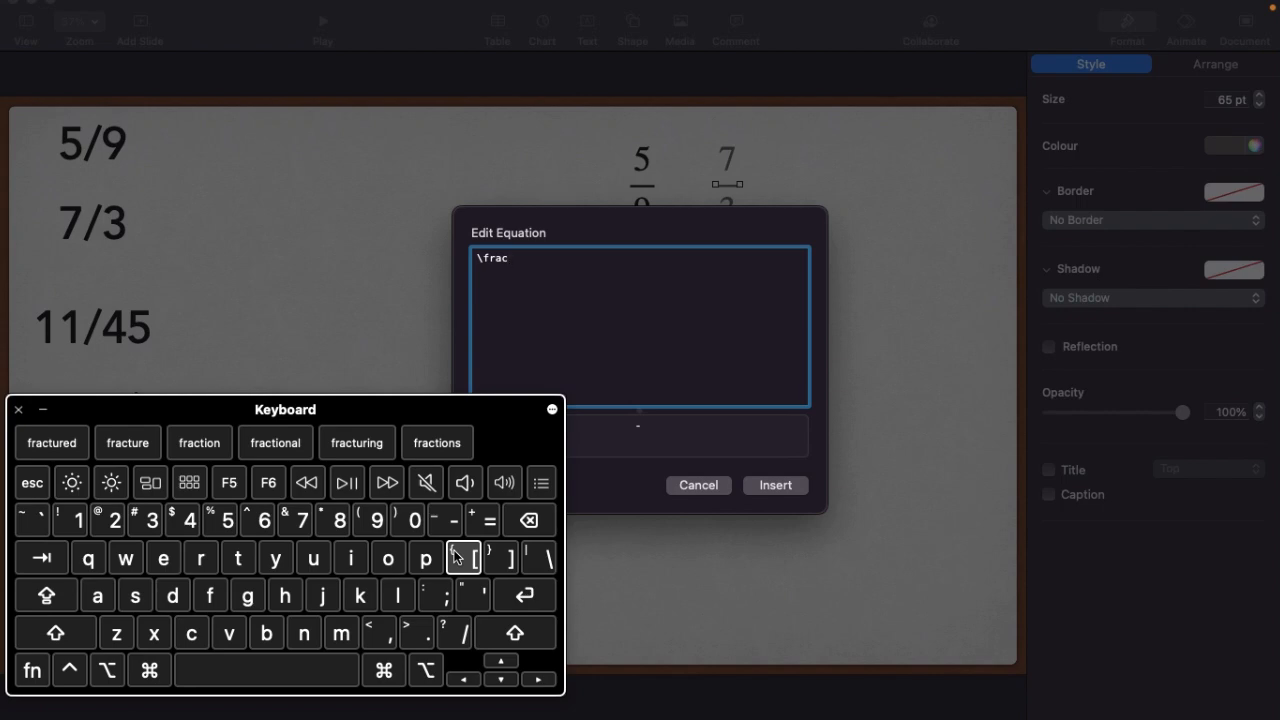
key(shift)
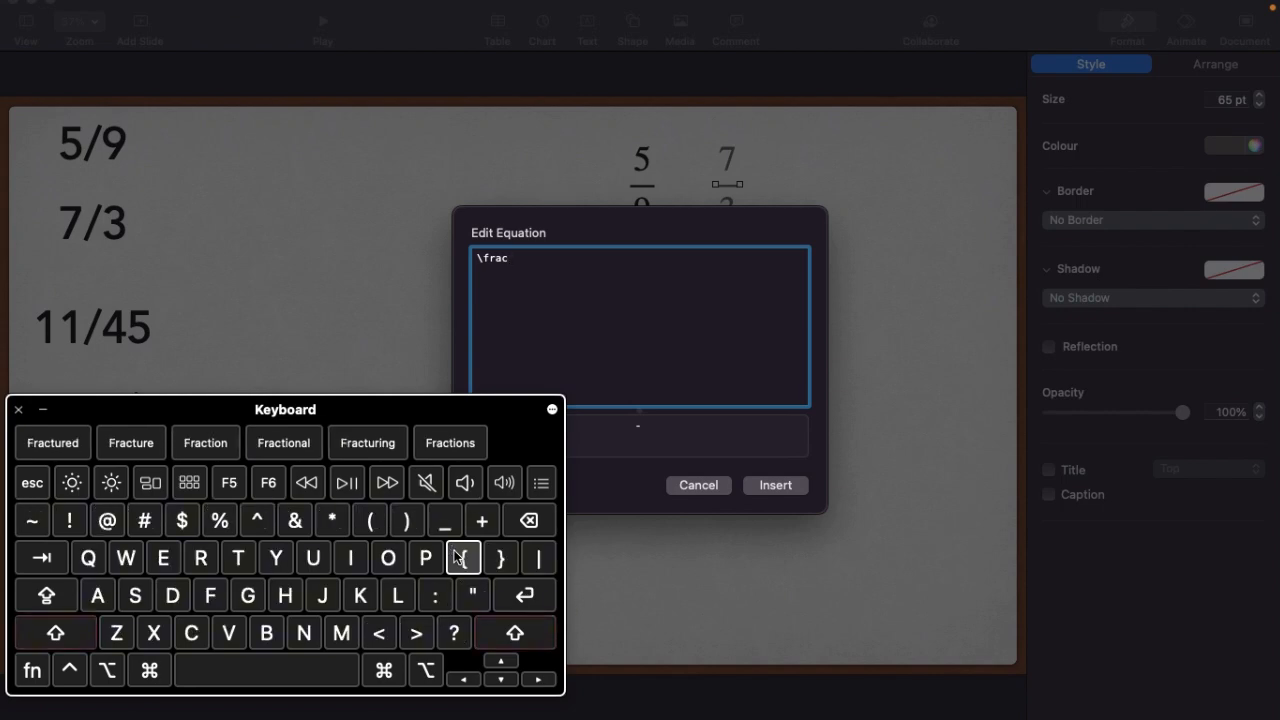
click(463, 558)
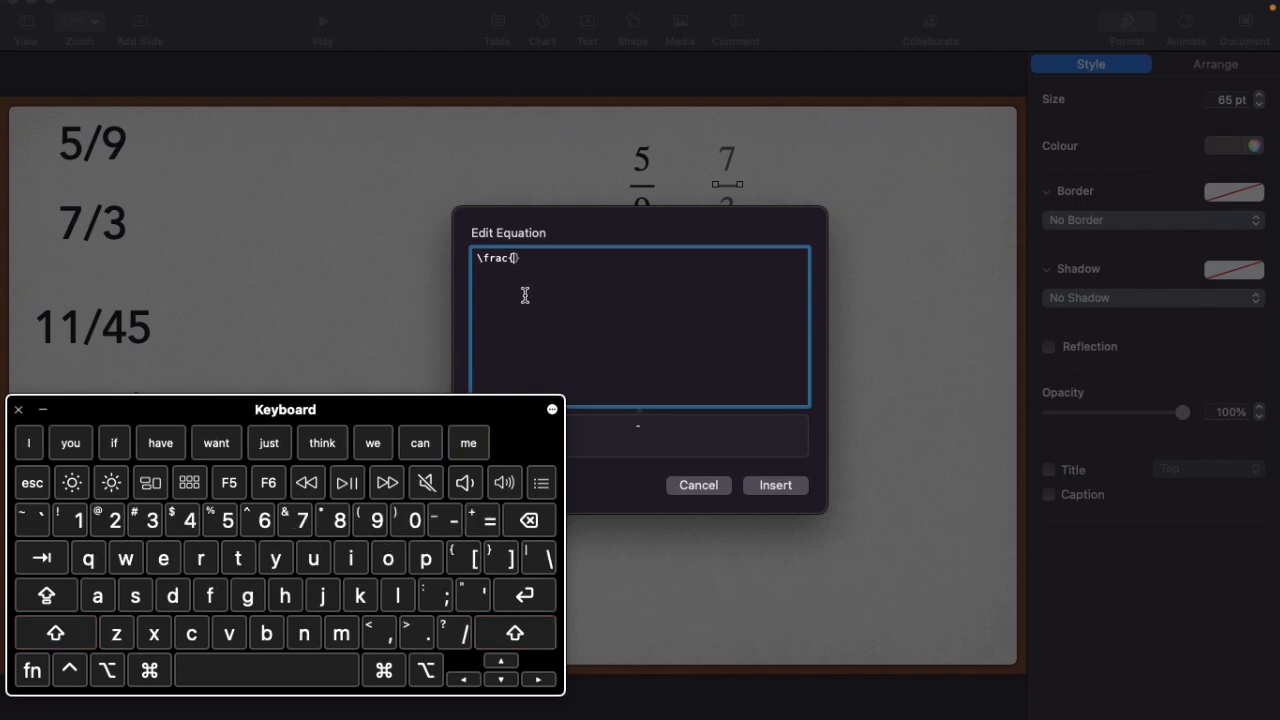
text(11)
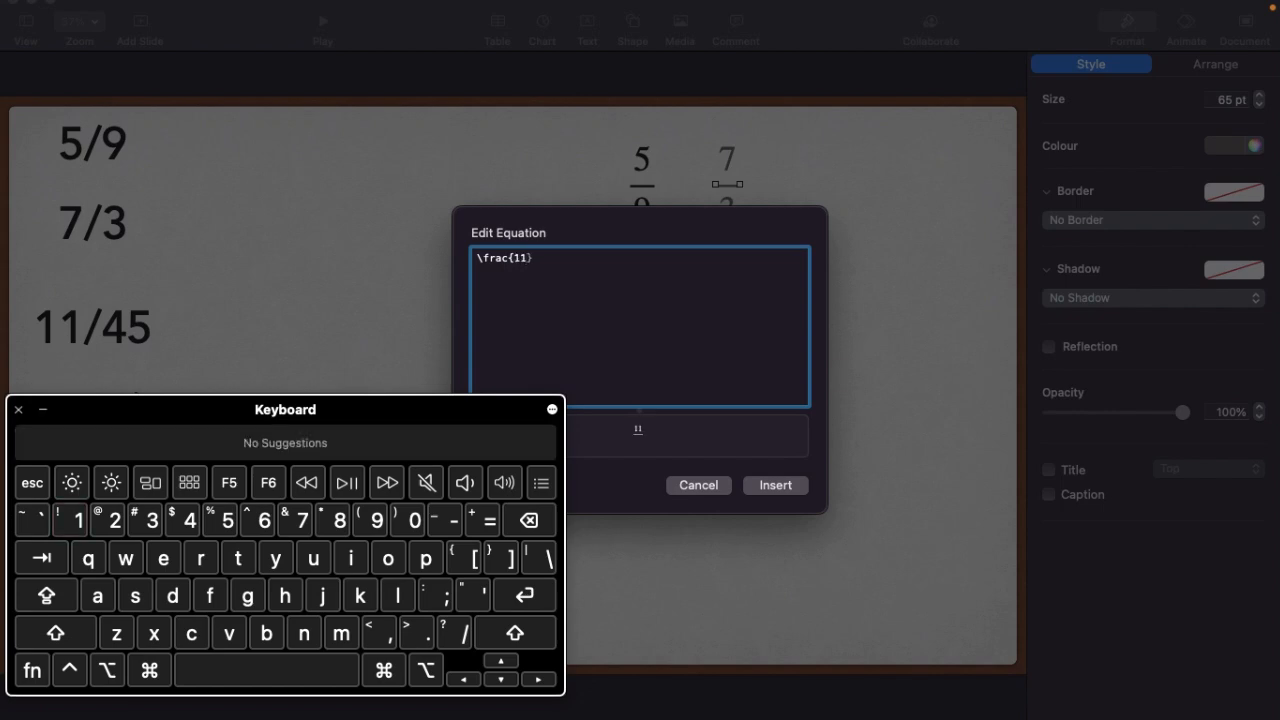
Add the denominator 45 in its own curly braces to complete \frac{11}{45}, and insert the equation on the slide
key(shift)
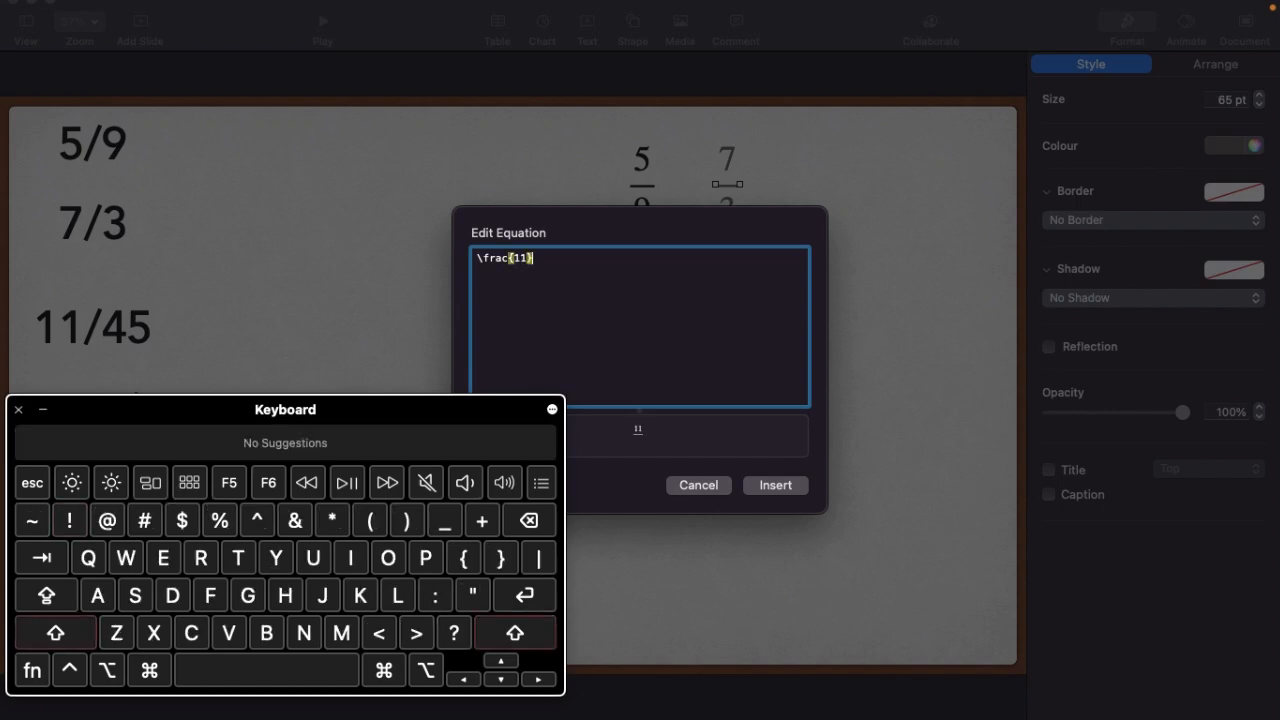
text({11}{)
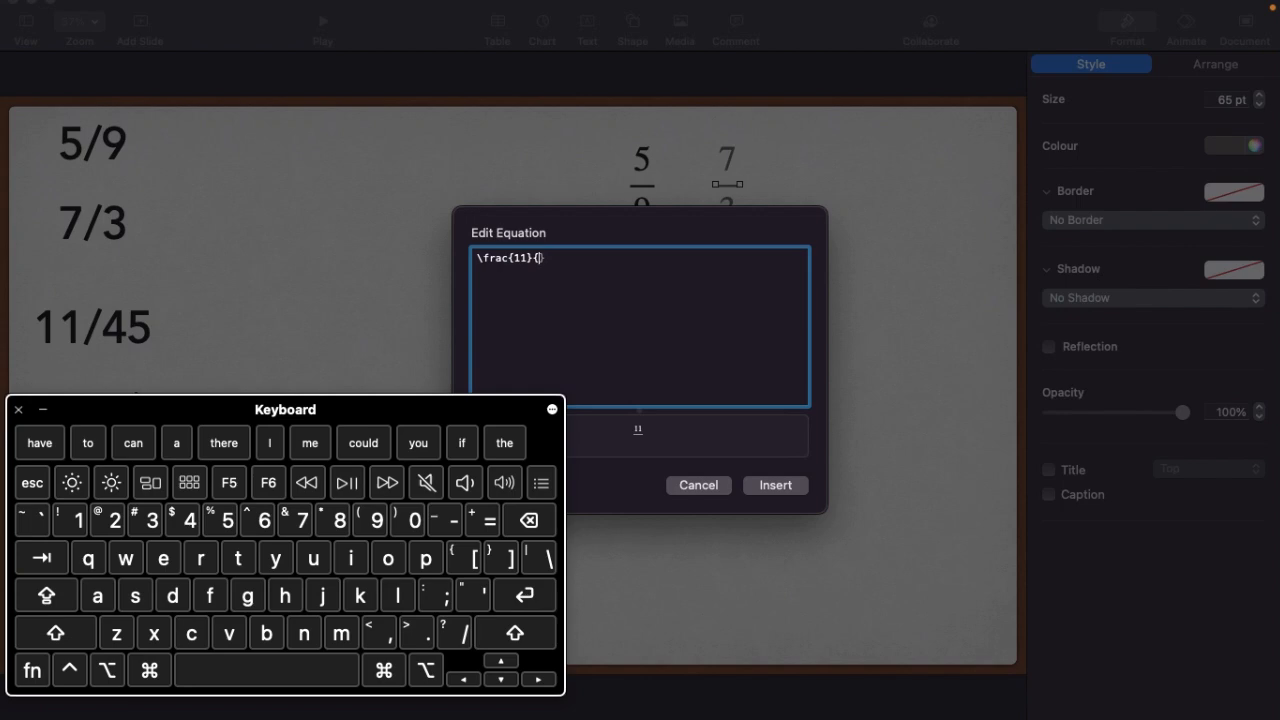
text(45)
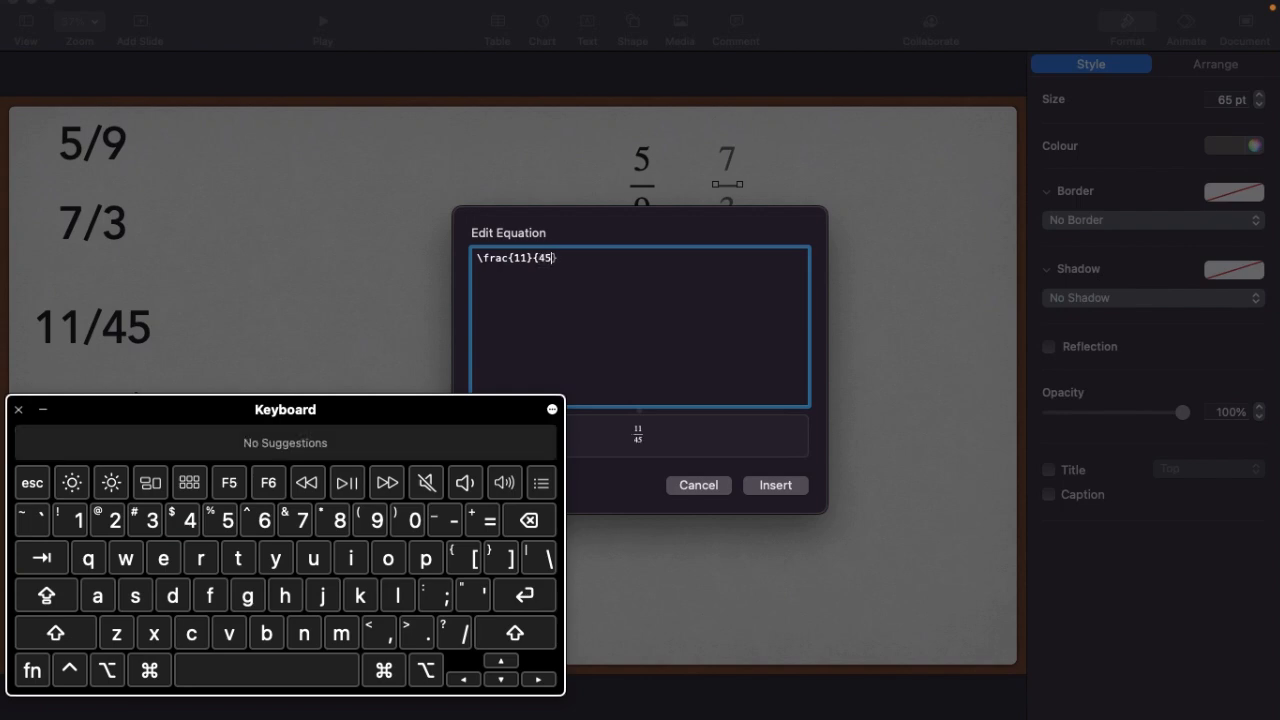
text(})
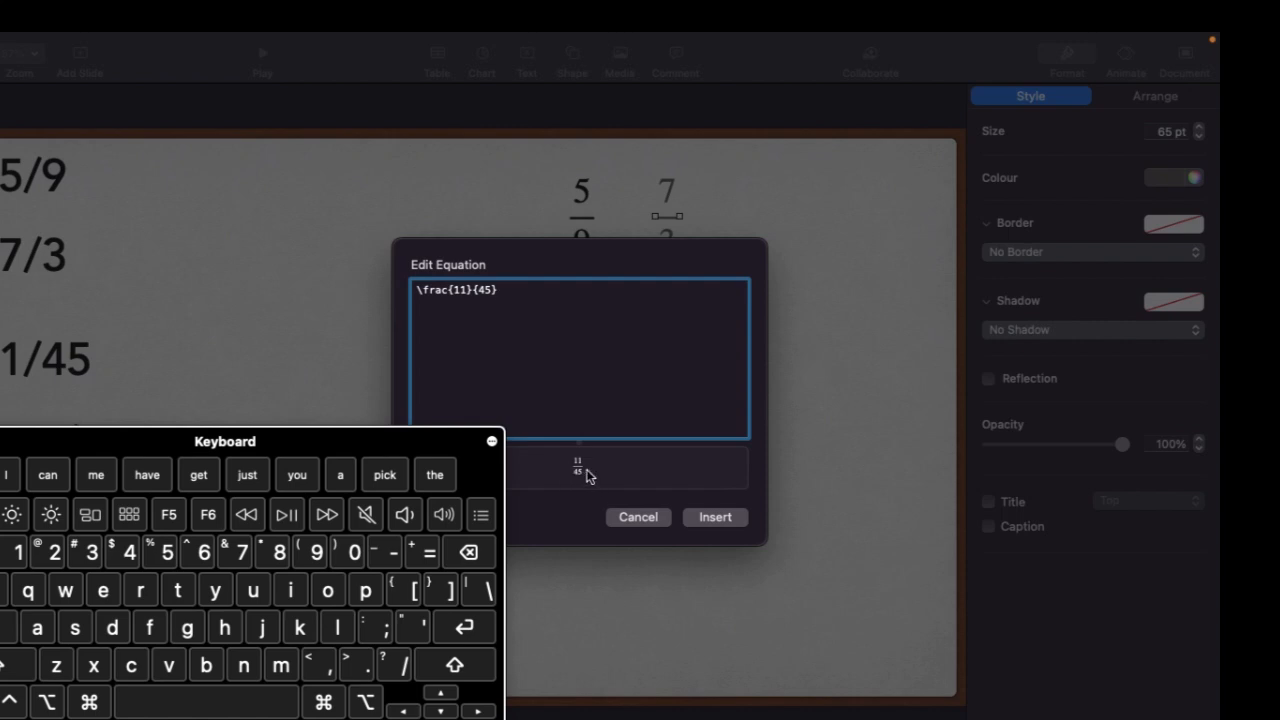
click(715, 517)
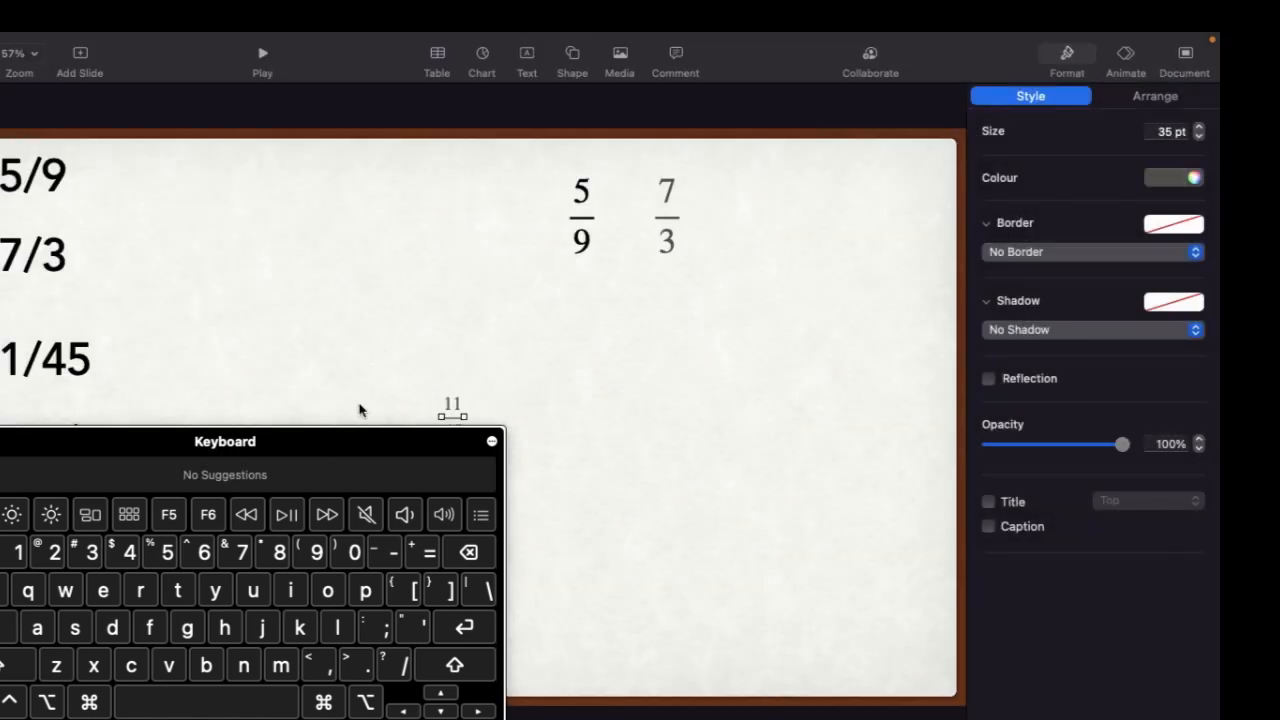
Start a new equation and enter the code \frac11 without curly braces
click(155, 44)
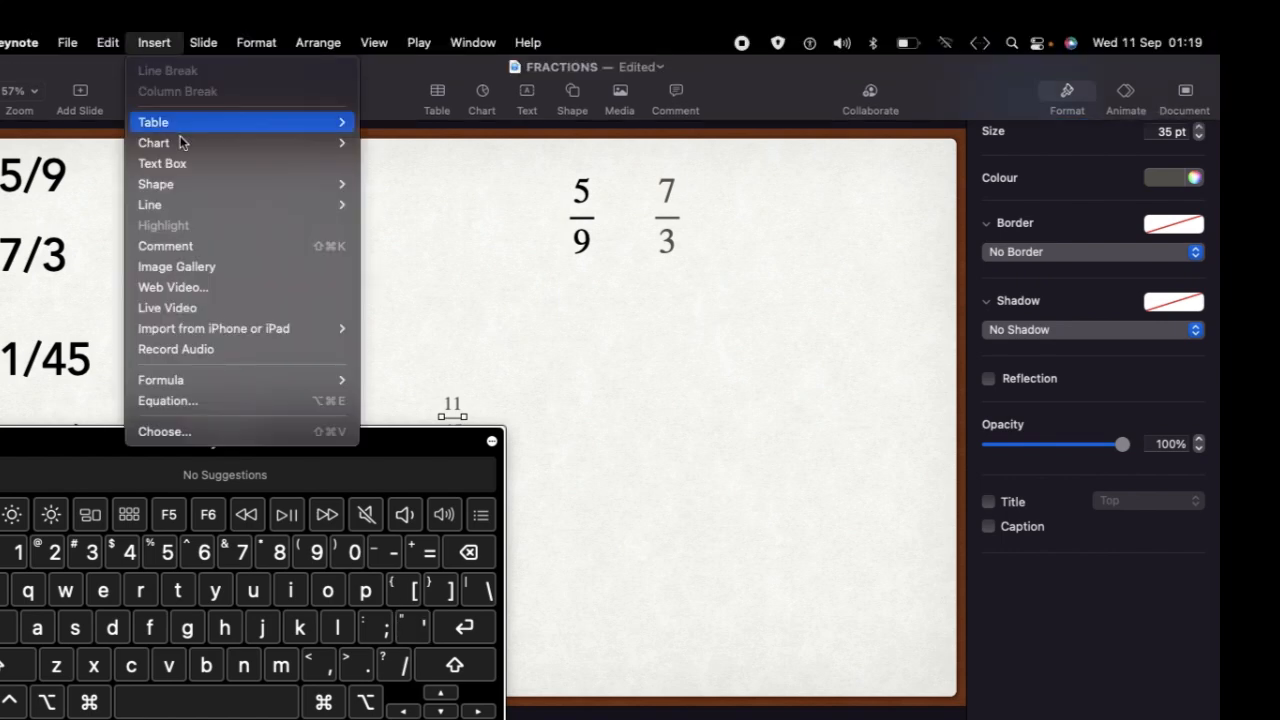
click(201, 401)
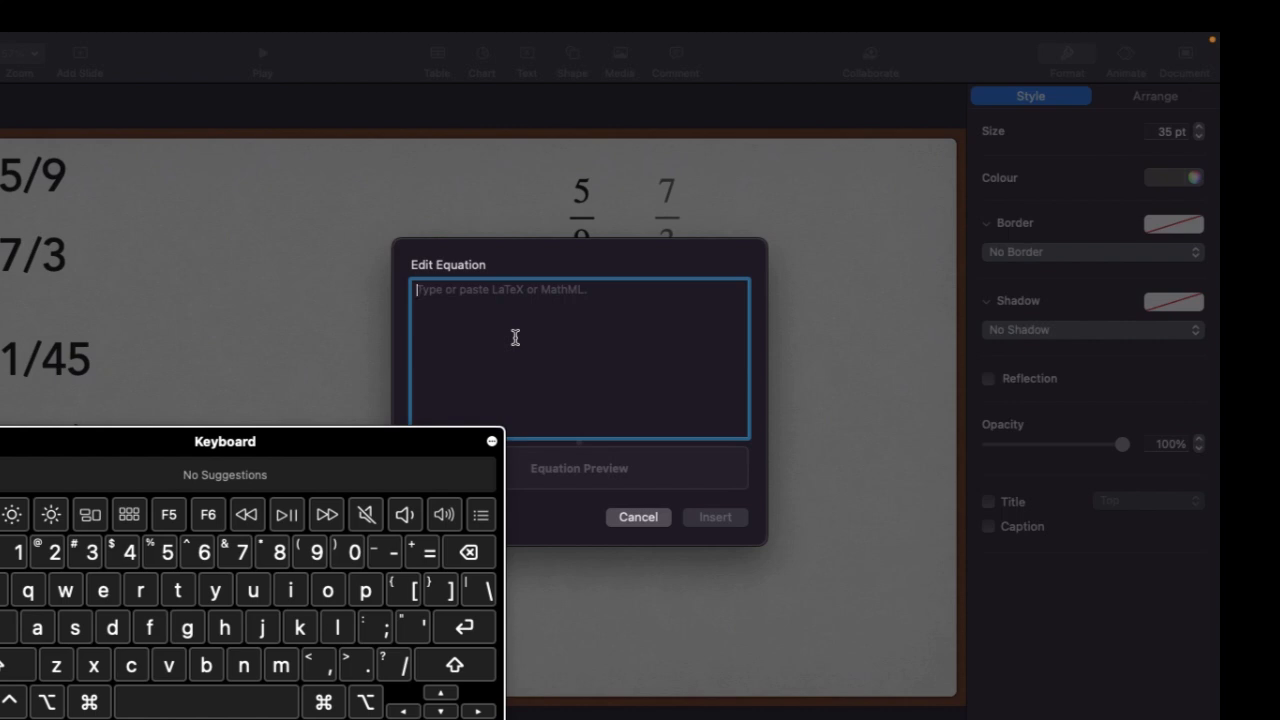
text(\)
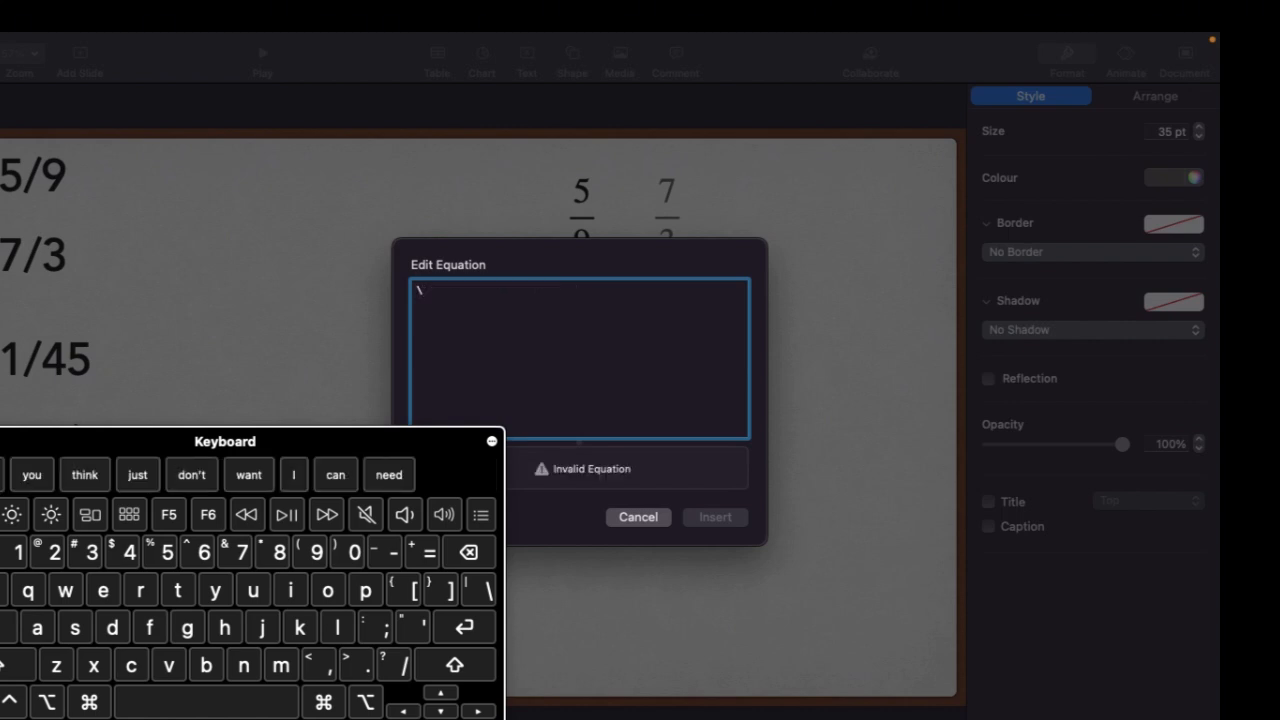
text(frac)
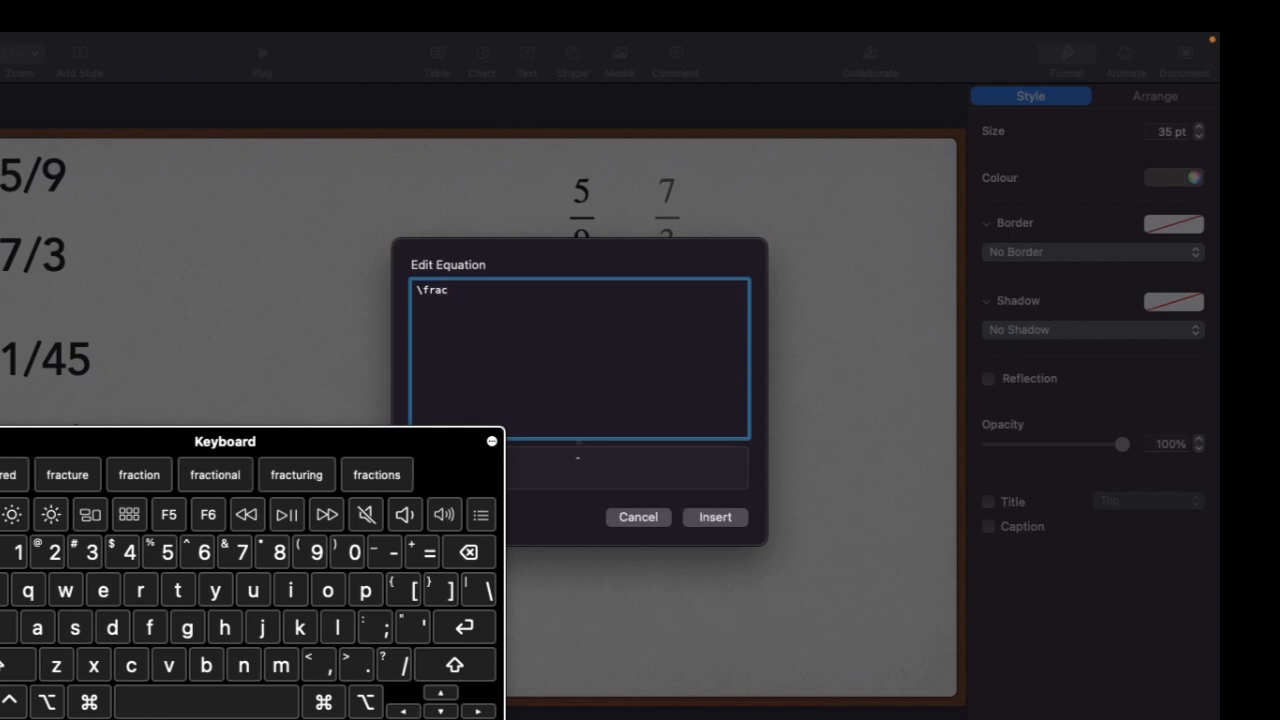
text(11)
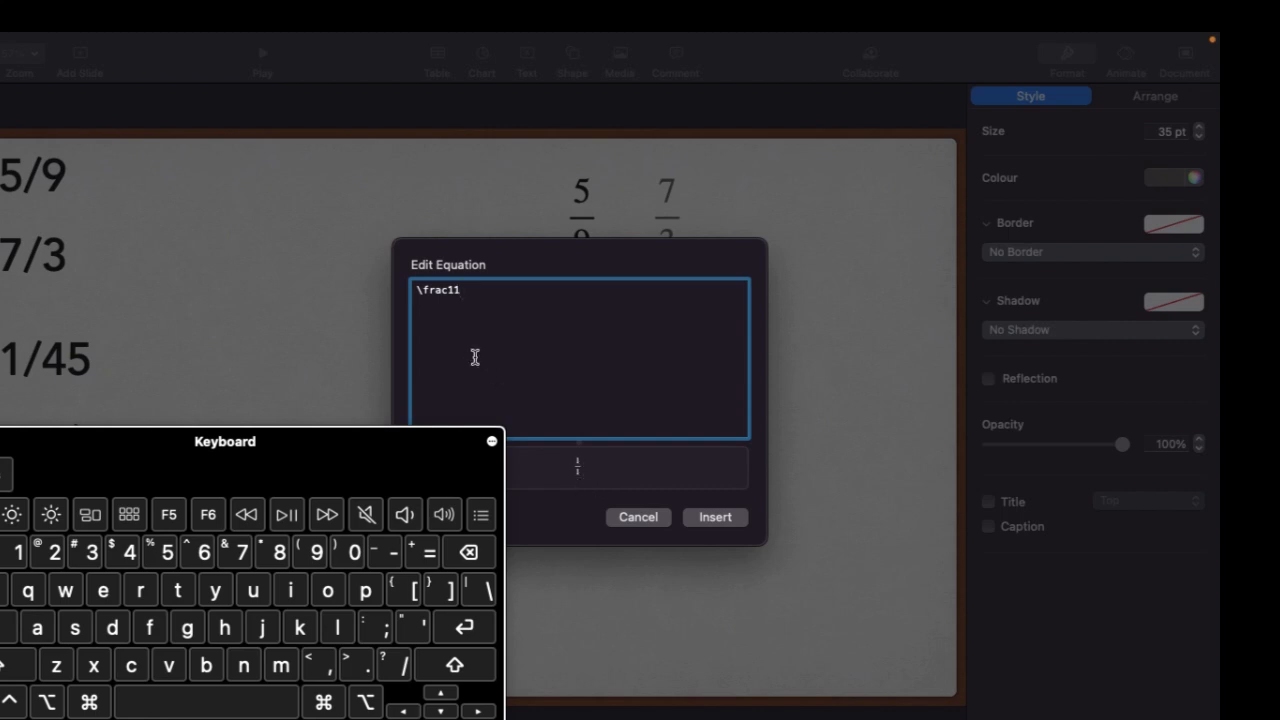
Enclose the 11 in curly braces to make the equation code \frac{11}
click(449, 291)
text({)
key(BackSpace)
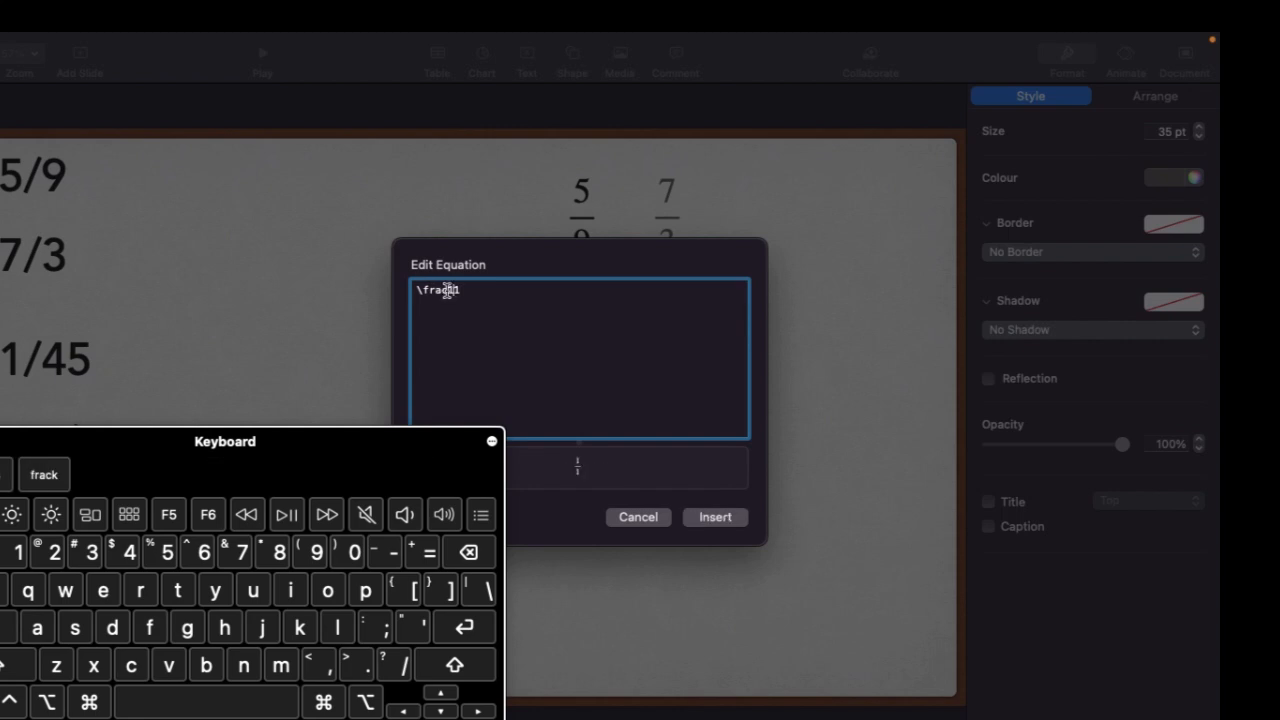
text({)
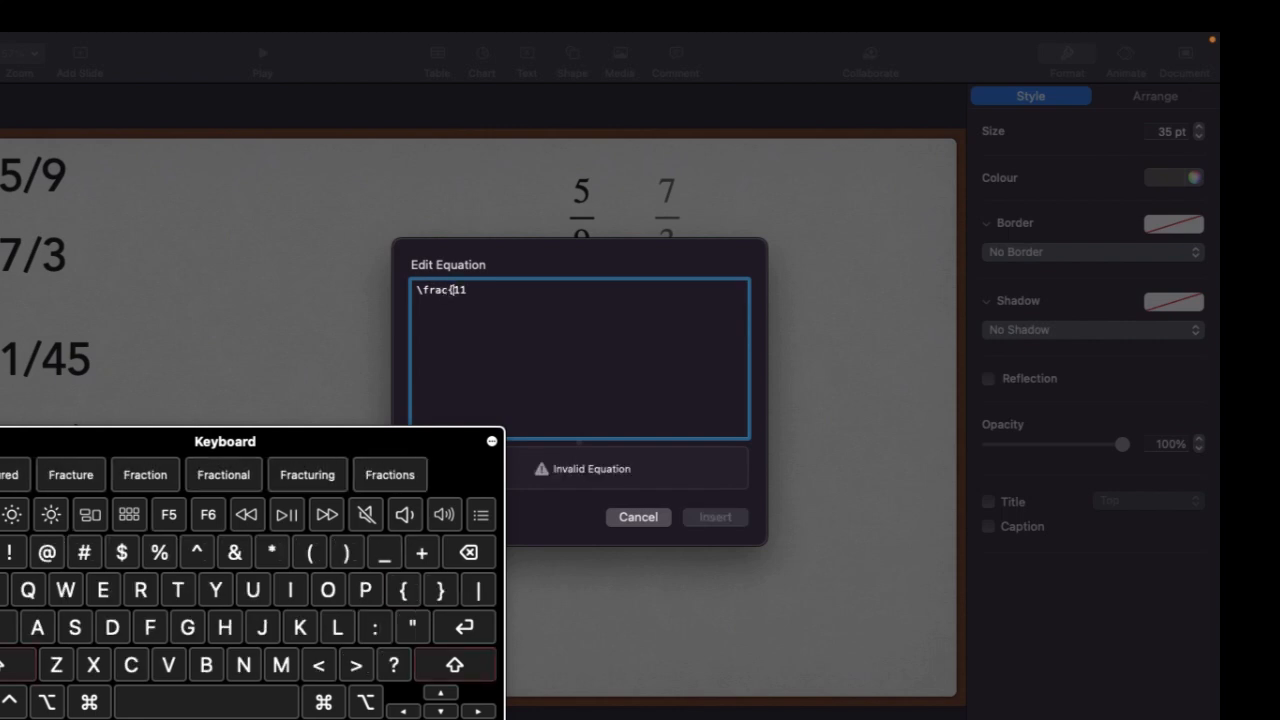
click(470, 291)
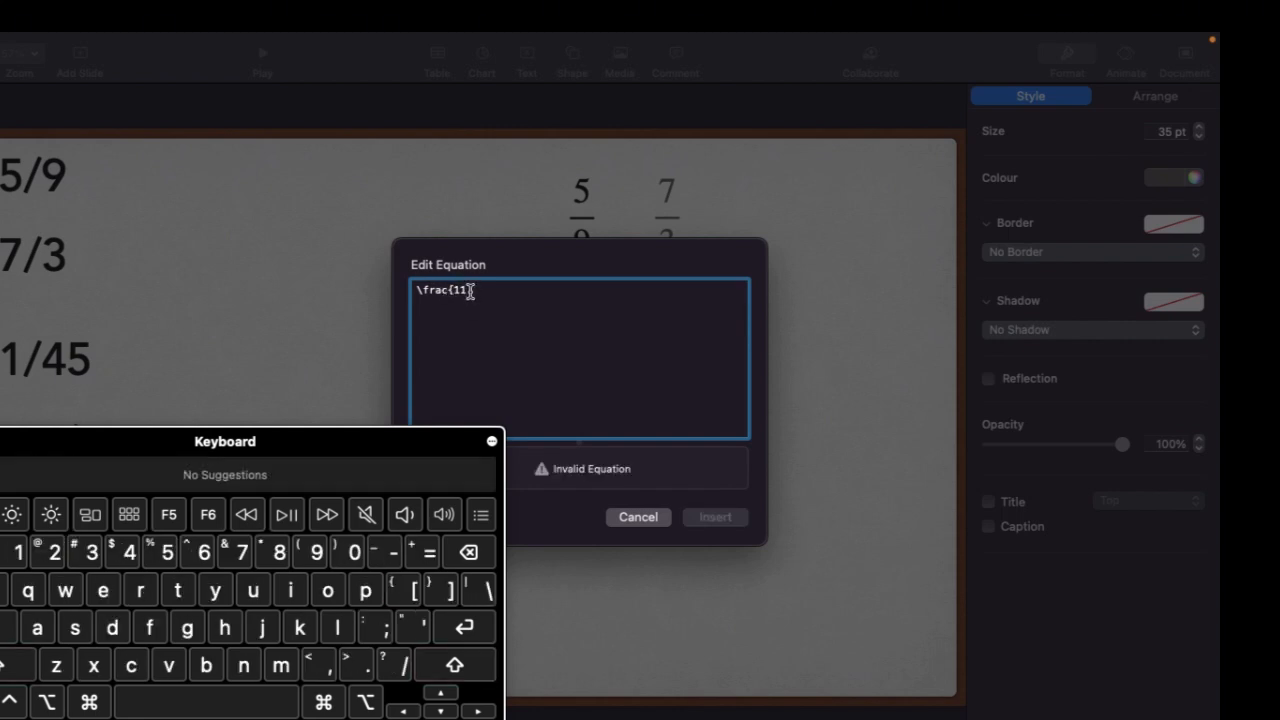
text(})
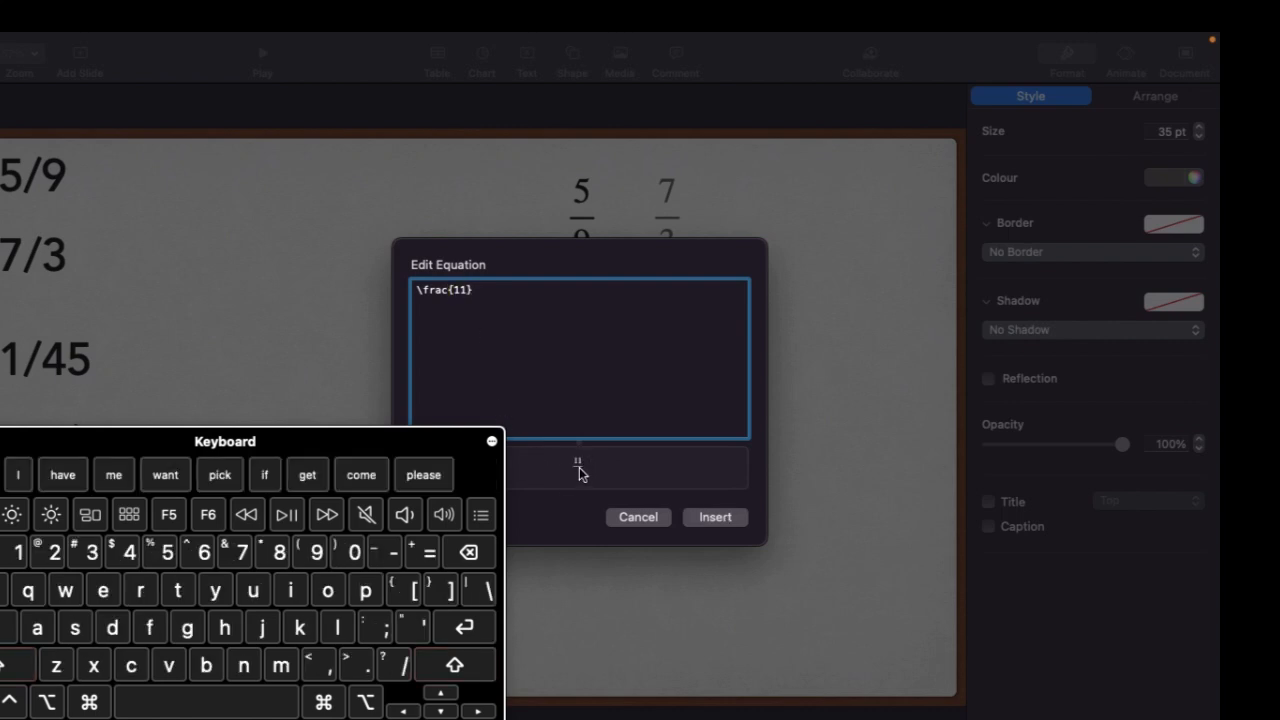
text({45})
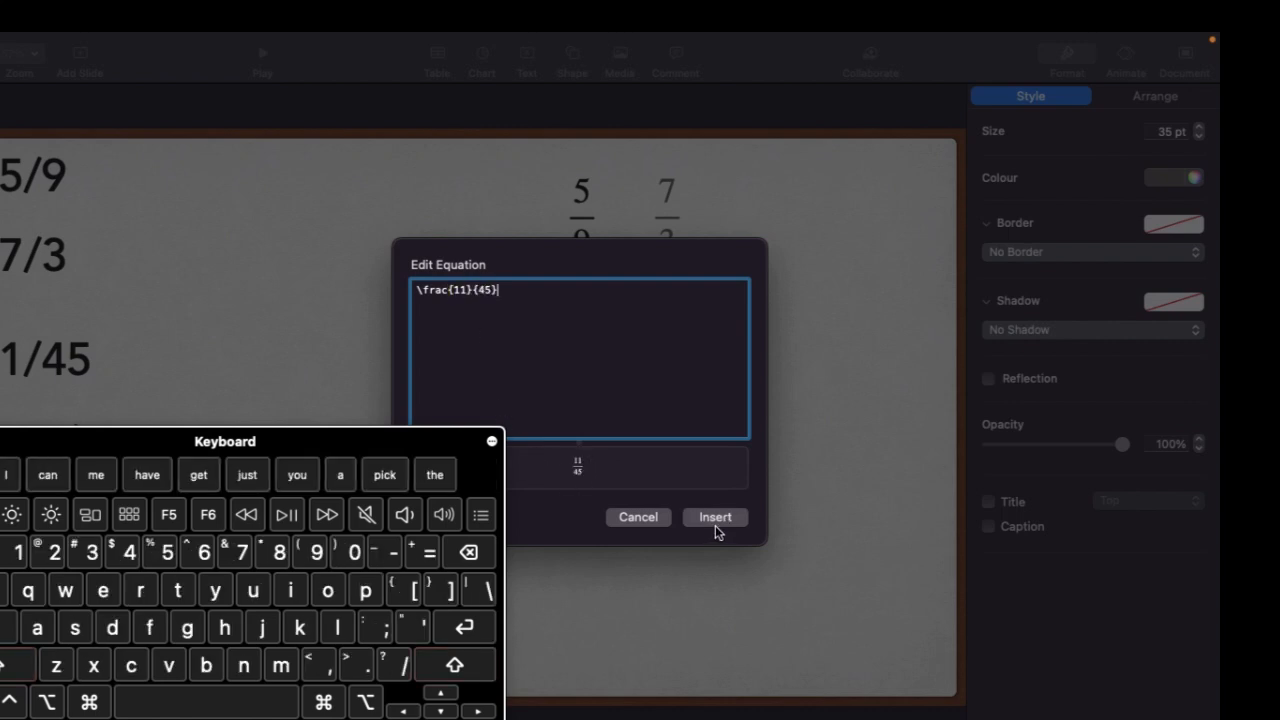
Complete the code as \frac{11}{45}, insert the equation, and delete this duplicate 11/45 fraction from the slide
click(714, 517)
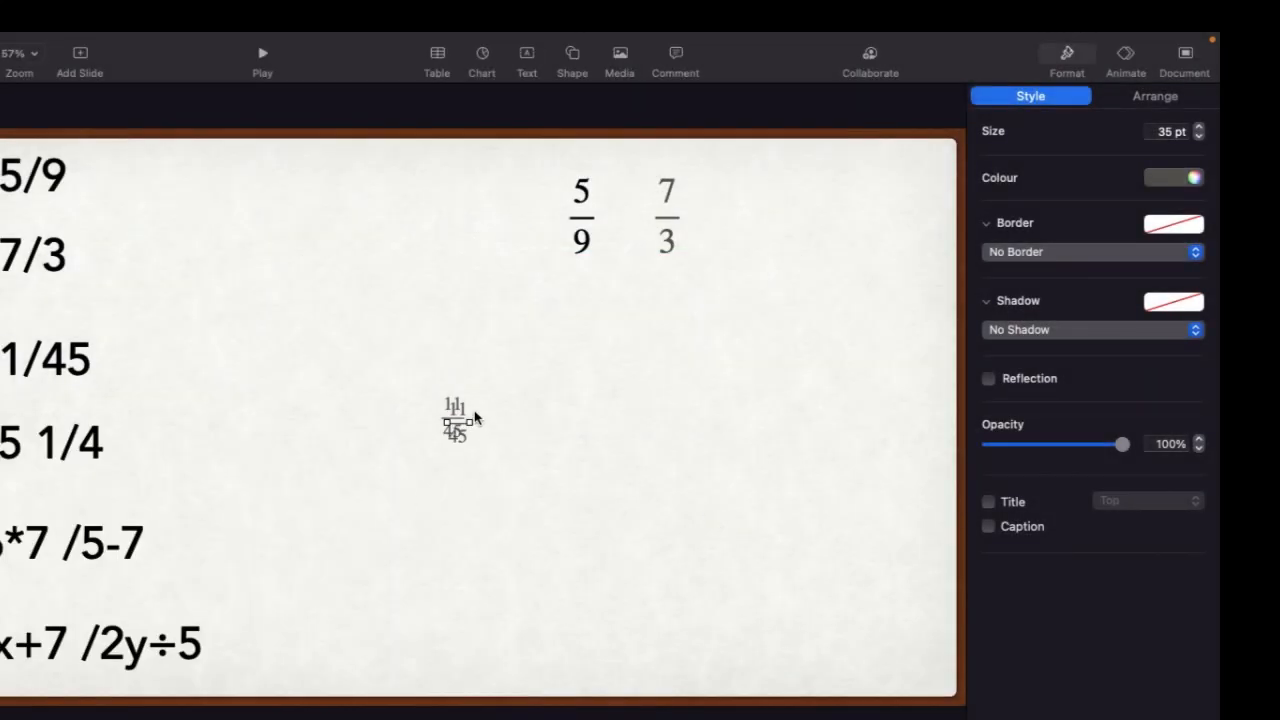
key(Delete)
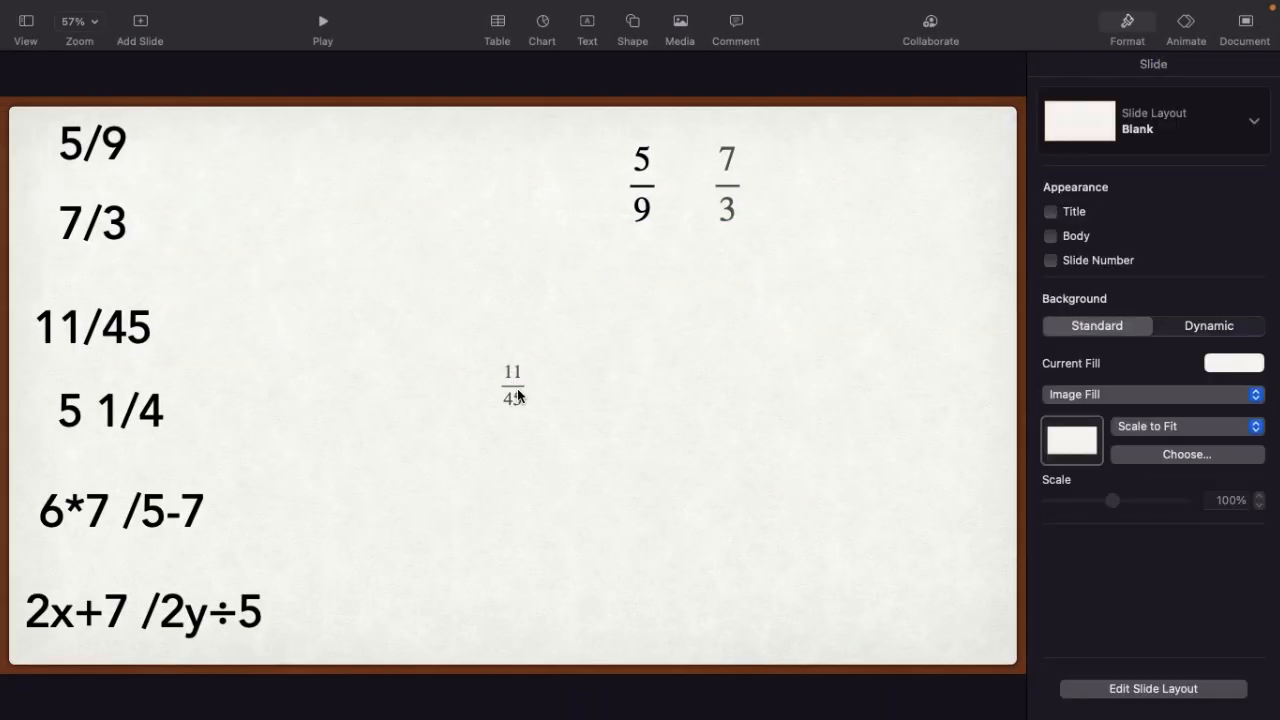
Enlarge the remaining 11/45 equation to about 98 pt and place it beside the 7/3 fraction
click(518, 395)
drag(525, 385, 798, 192)
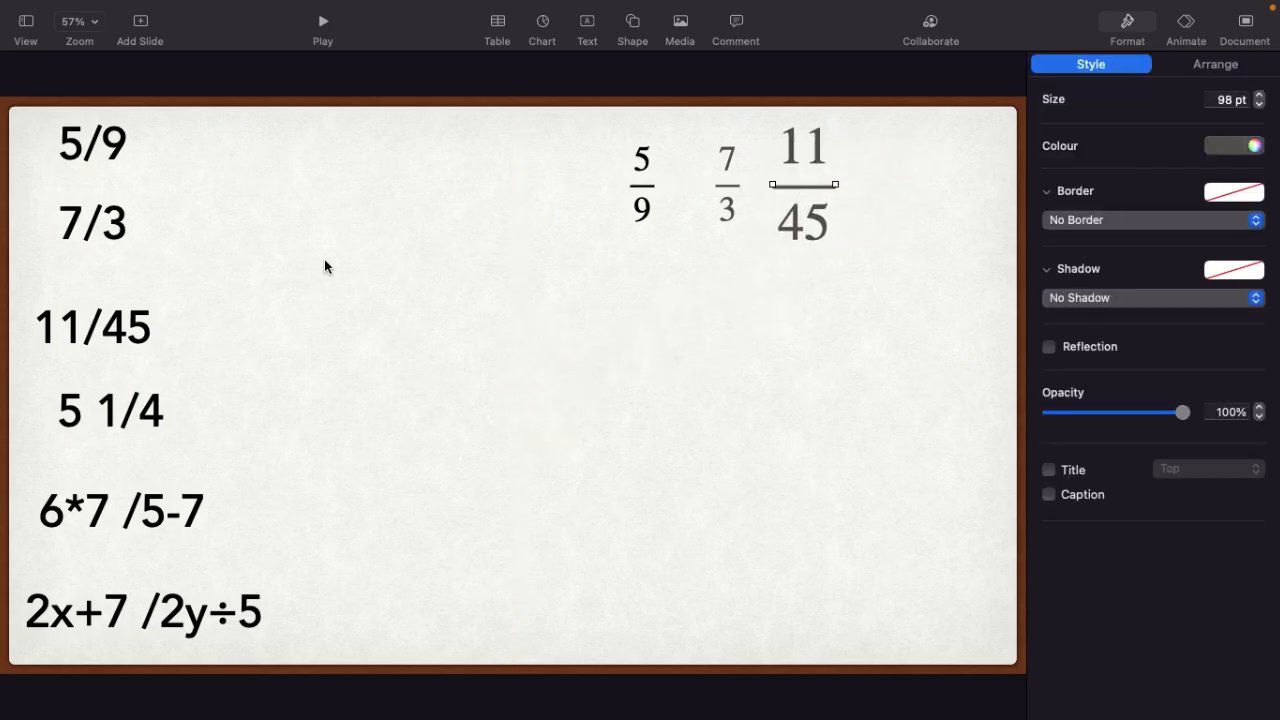
Insert an equation with the code 5\frac14 and place it at about 64 pt beside the 11/45 fraction
click(128, 408)
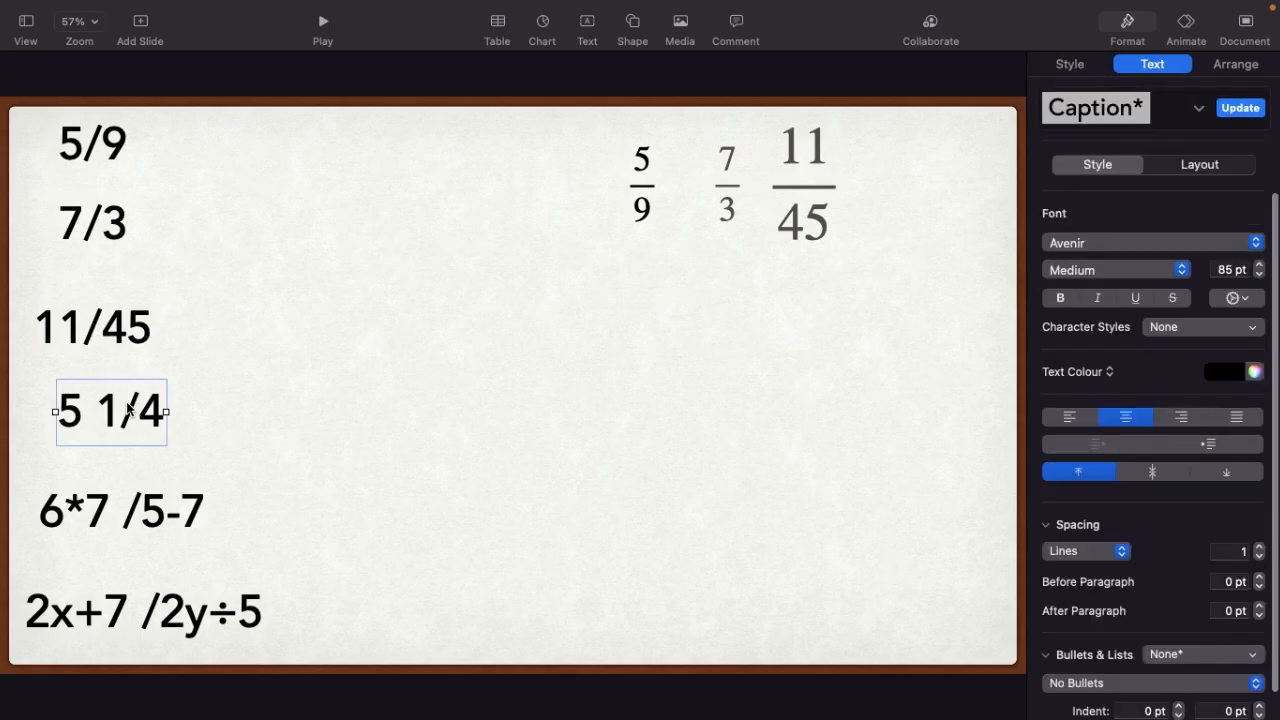
click(215, 11)
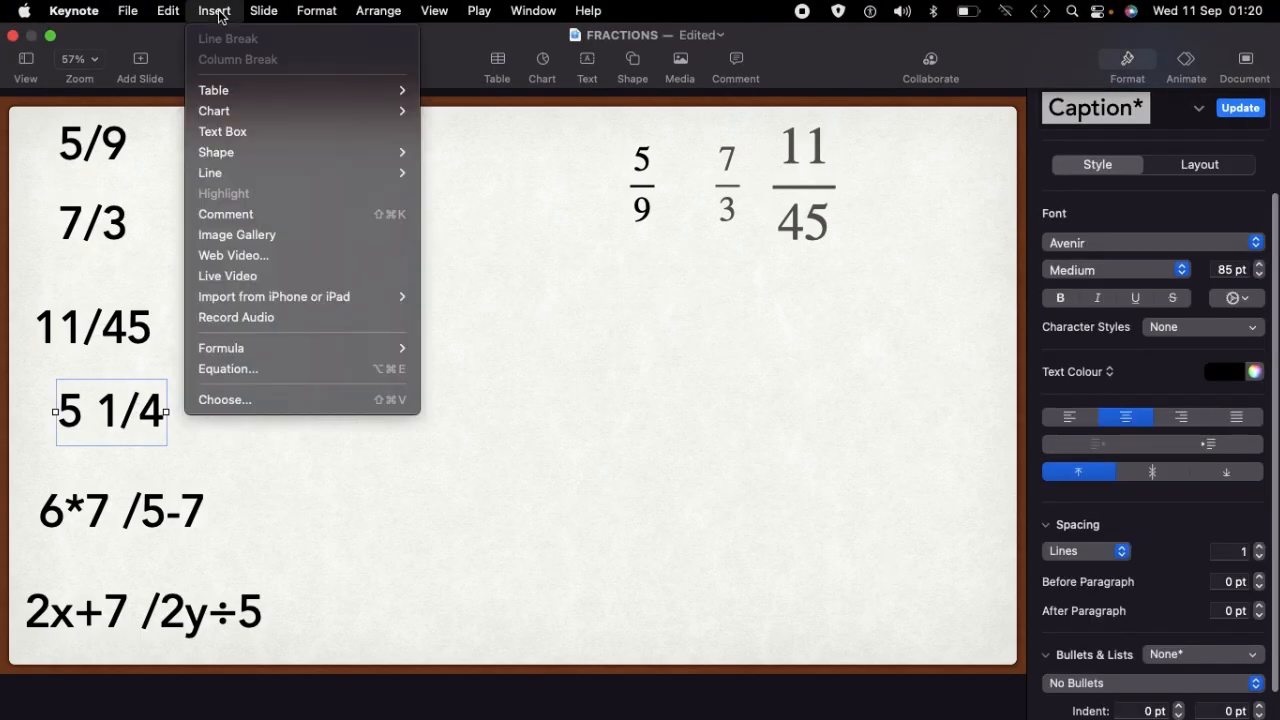
click(259, 373)
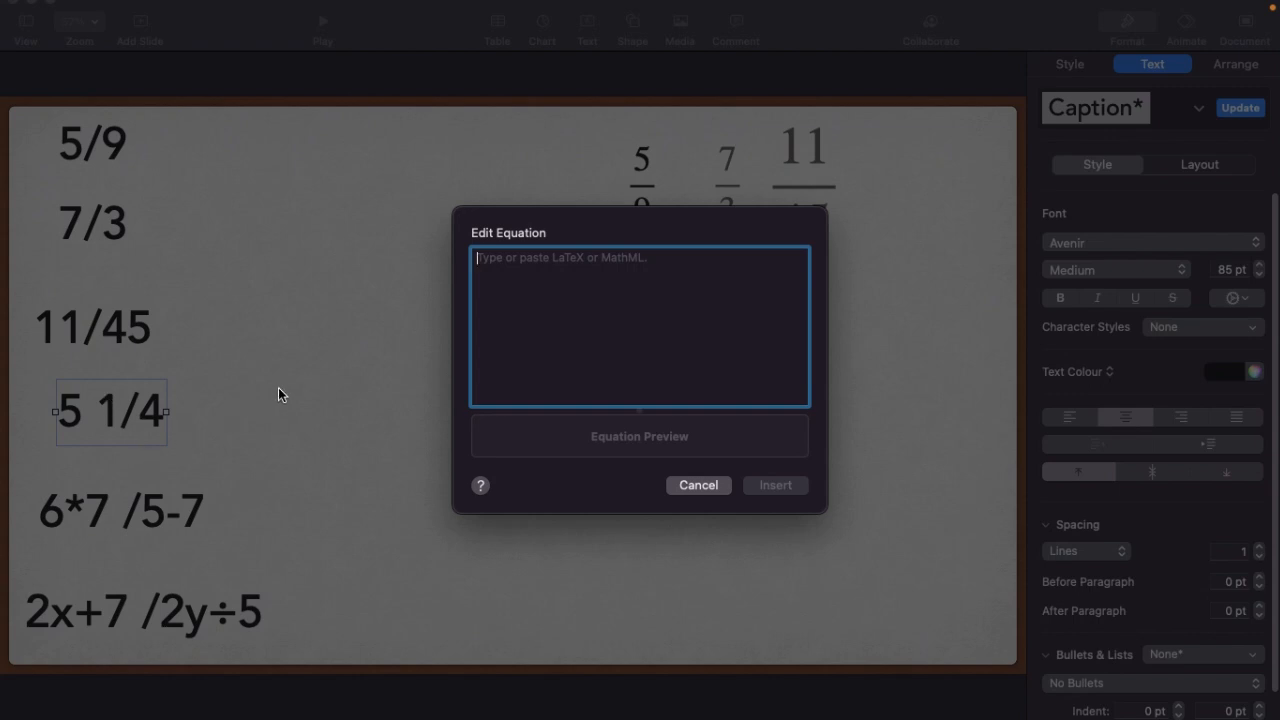
text(5)
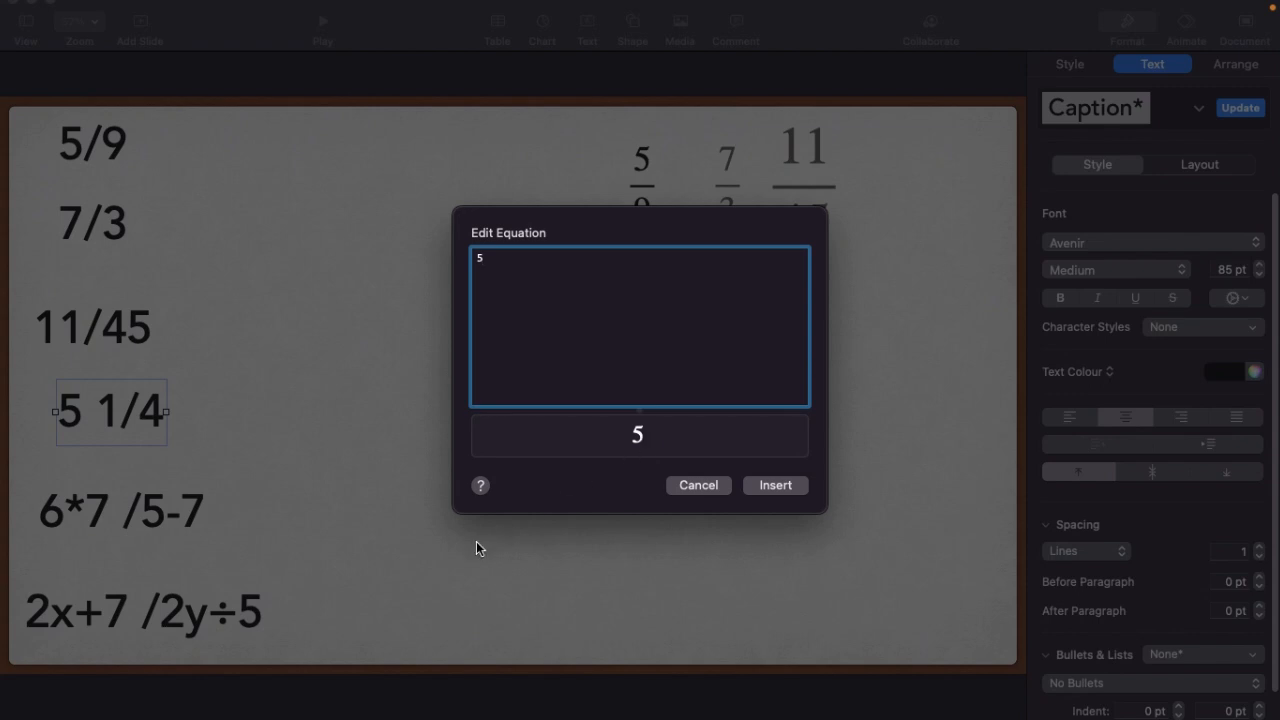
text(\frac)
text(14)
click(775, 485)
drag(525, 385, 769, 184)
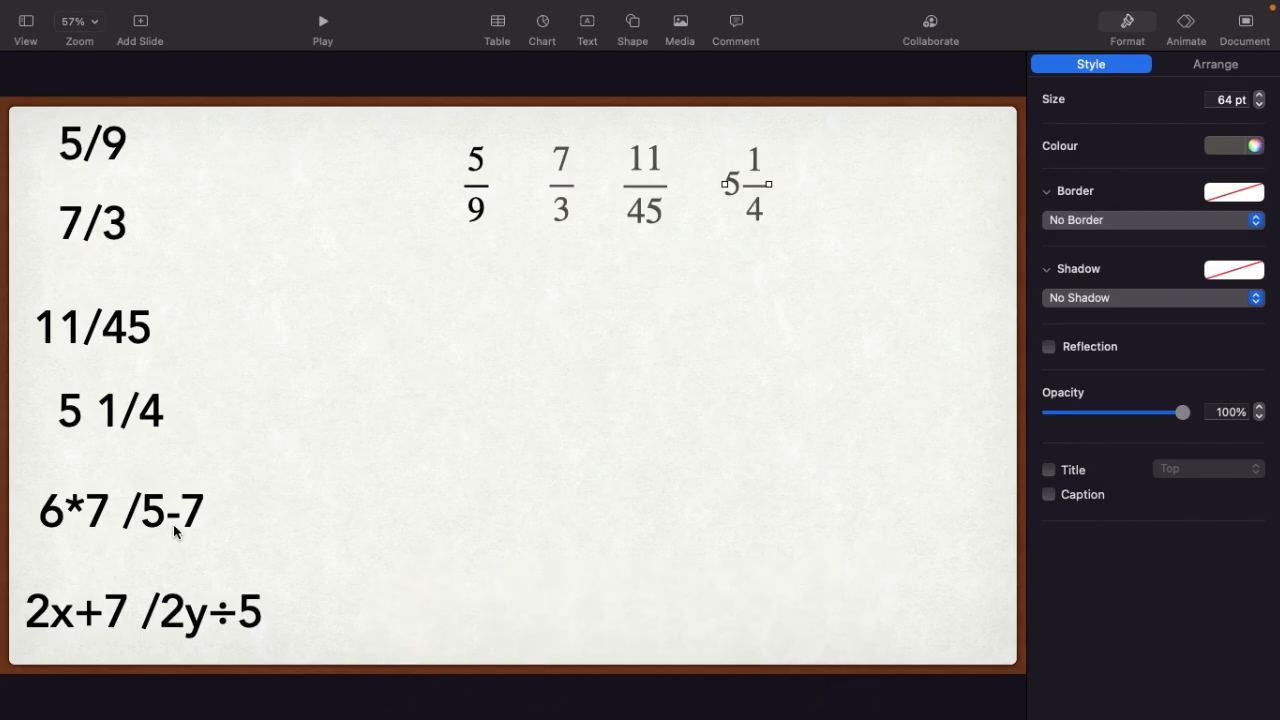
Start a new equation with \frac and enter the numerator 6*7 in curly braces
click(214, 10)
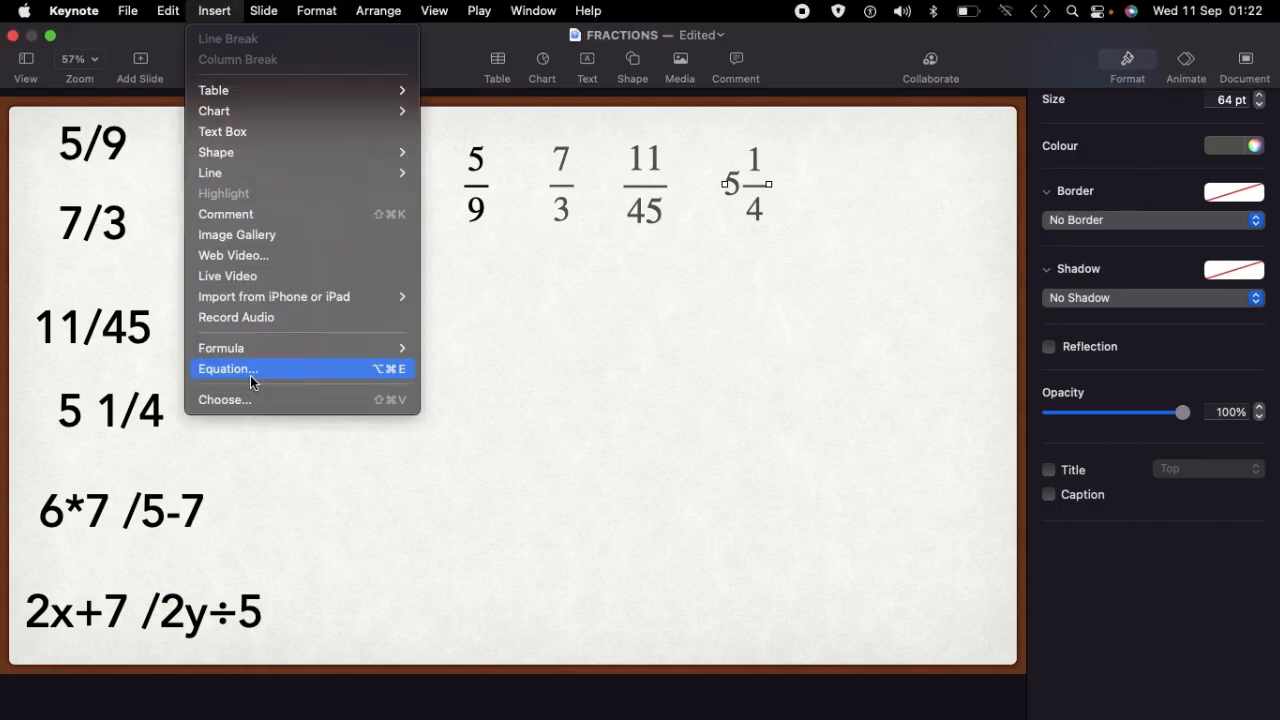
click(246, 370)
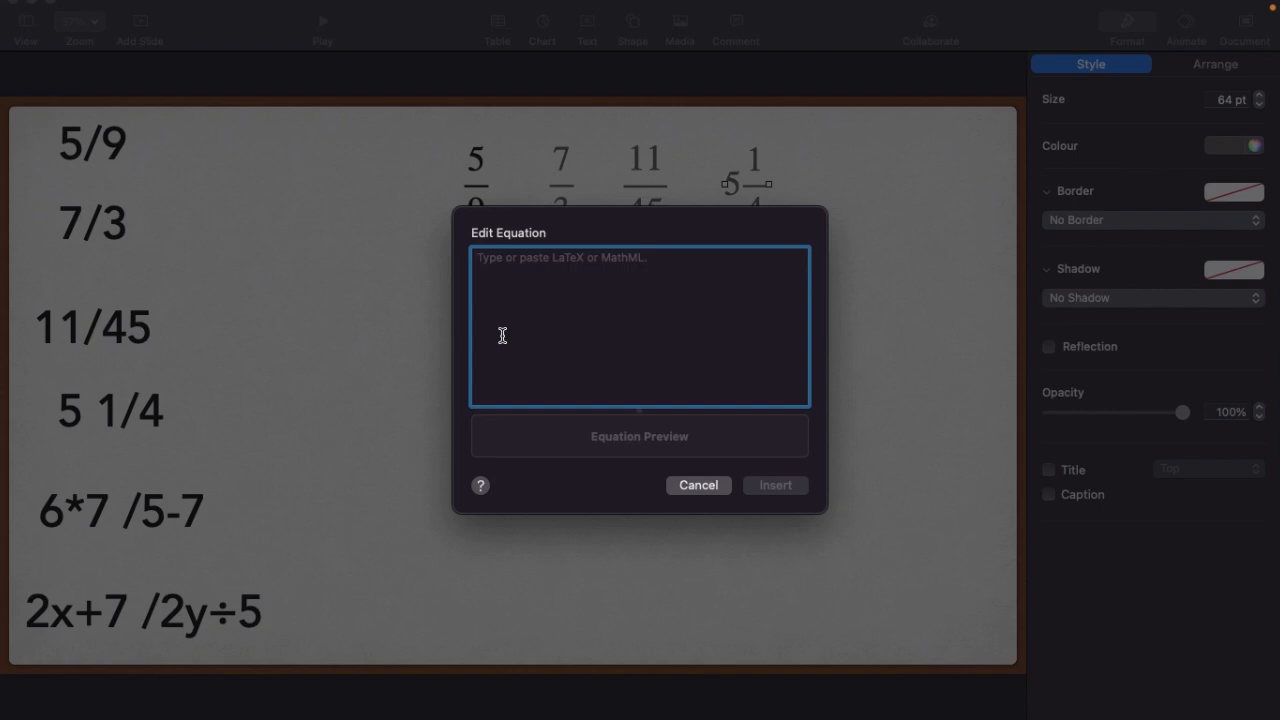
text(\f)
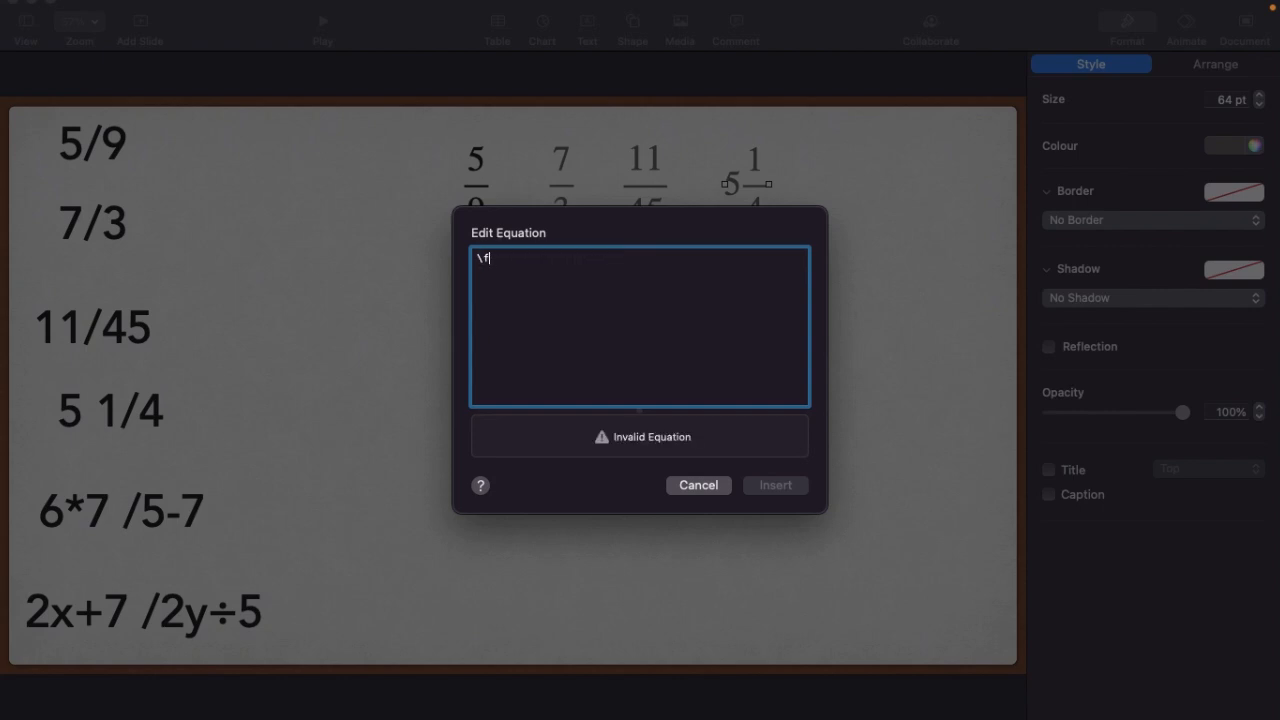
text(rac)
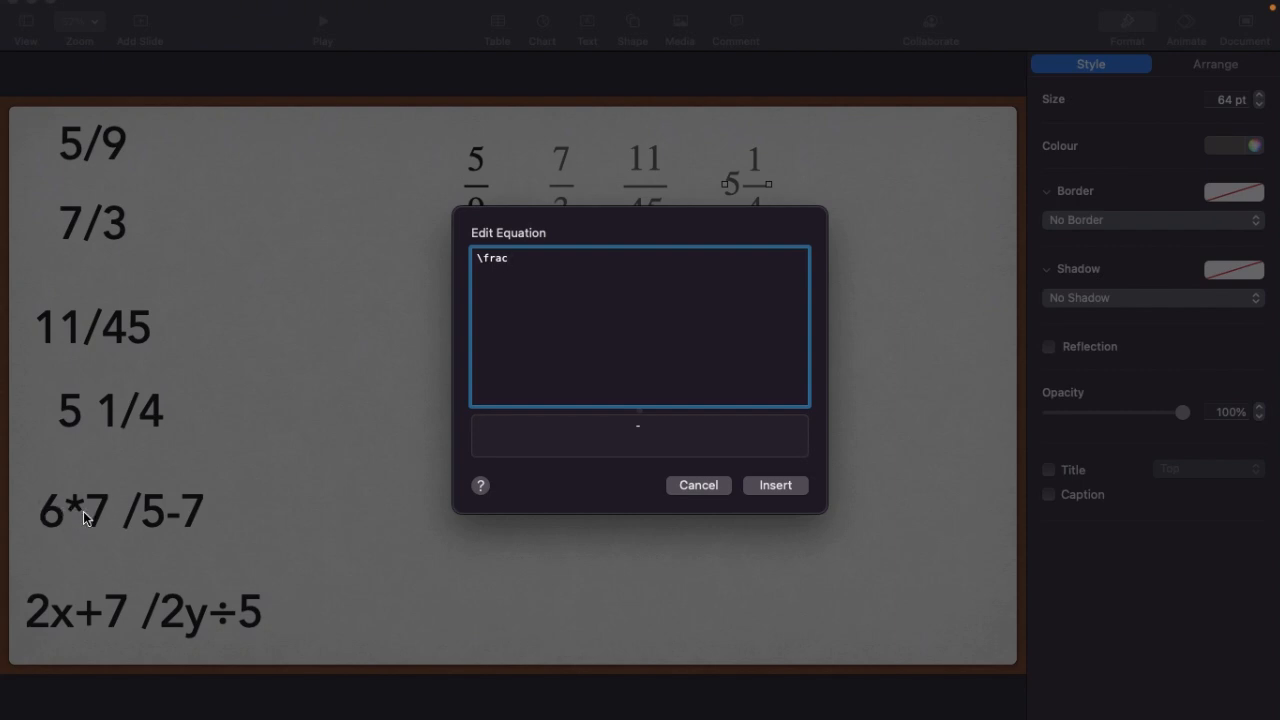
text({6*7}{5-7})
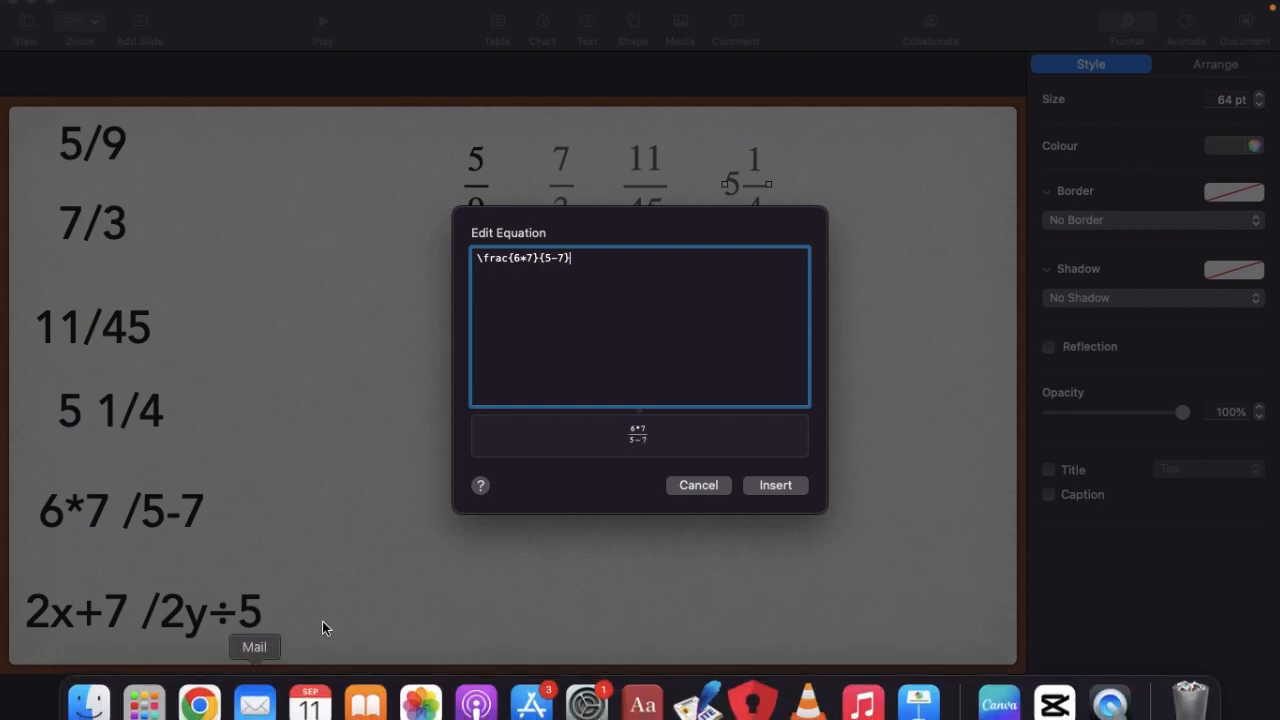
Add the denominator 5-7 in curly braces to complete \frac{6*7}{5-7}, and insert the equation on the slide
click(778, 486)
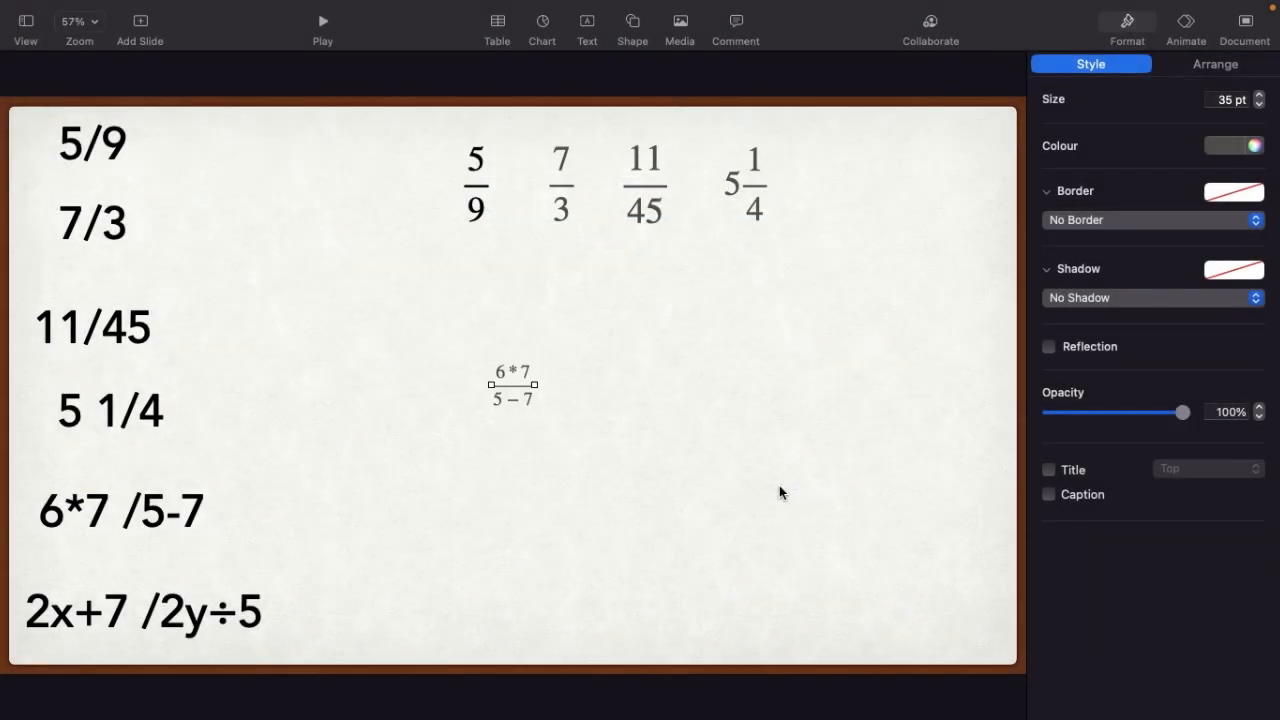
Enlarge the 6*7 over 5-7 equation to 70 pt below the 5/9 fraction, and place a duplicate of it alongside
drag(534, 385, 578, 386)
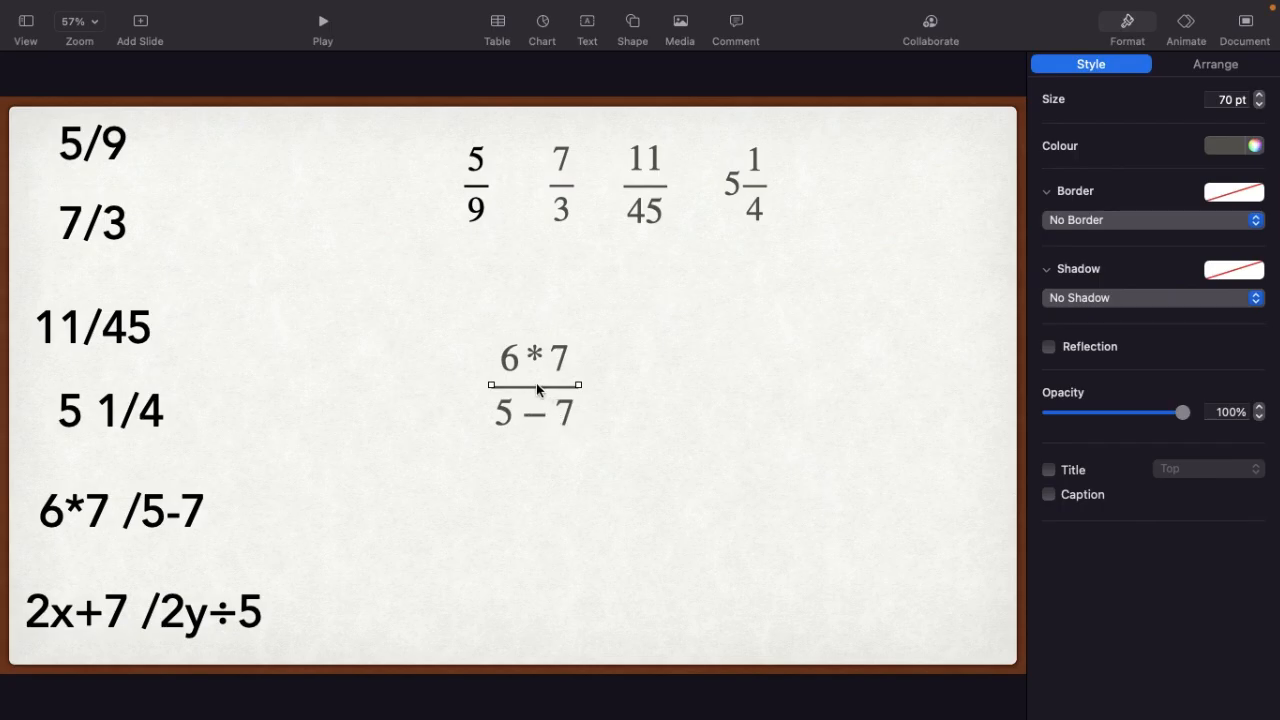
drag(537, 389, 492, 313)
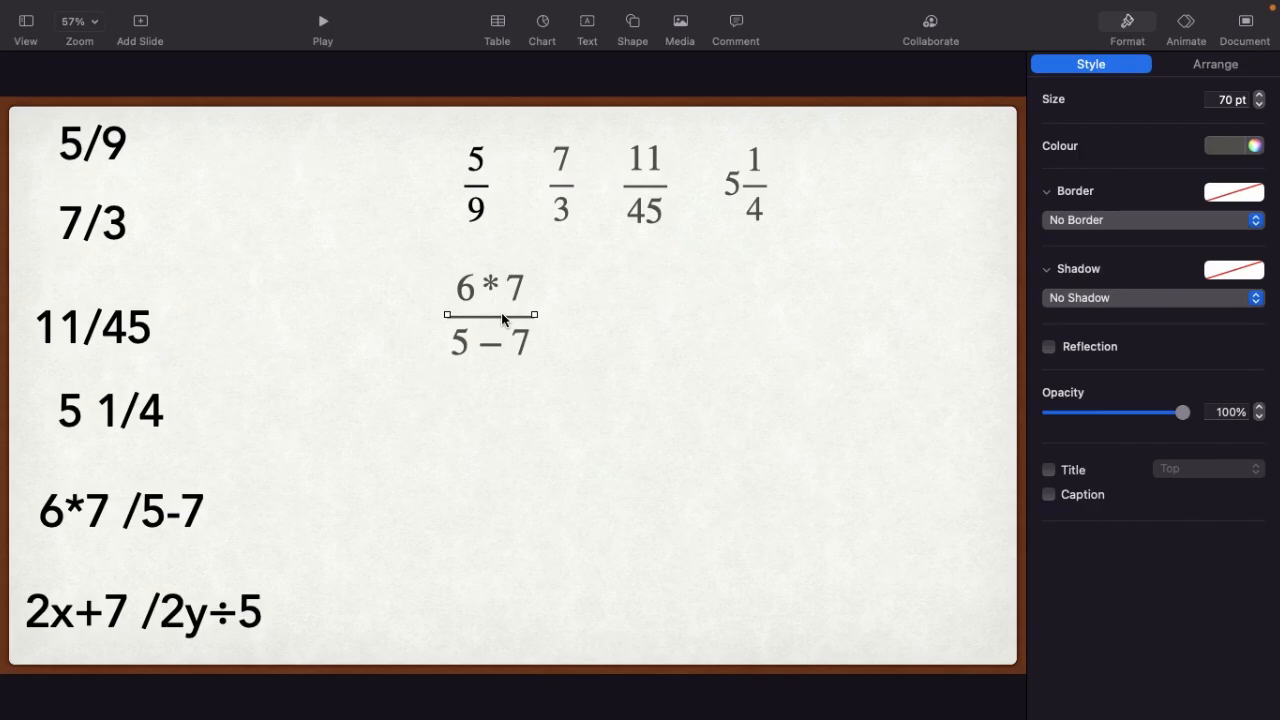
key(super+d)
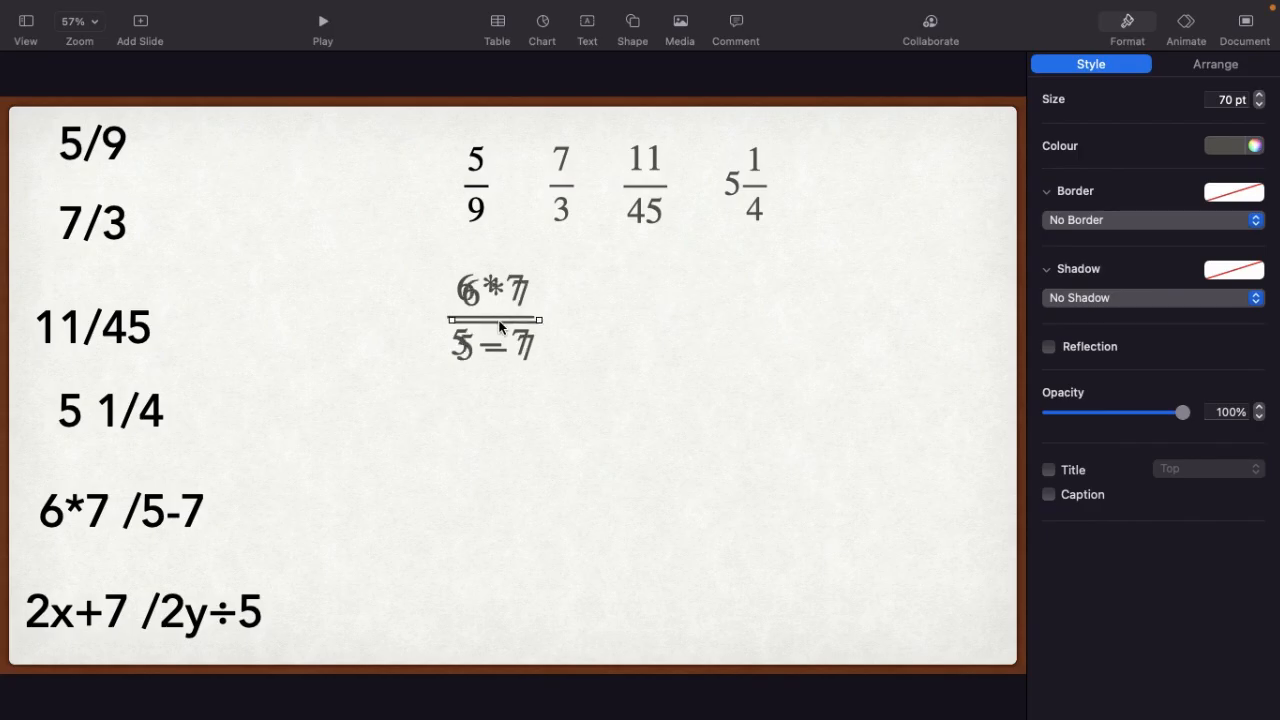
drag(499, 325, 646, 312)
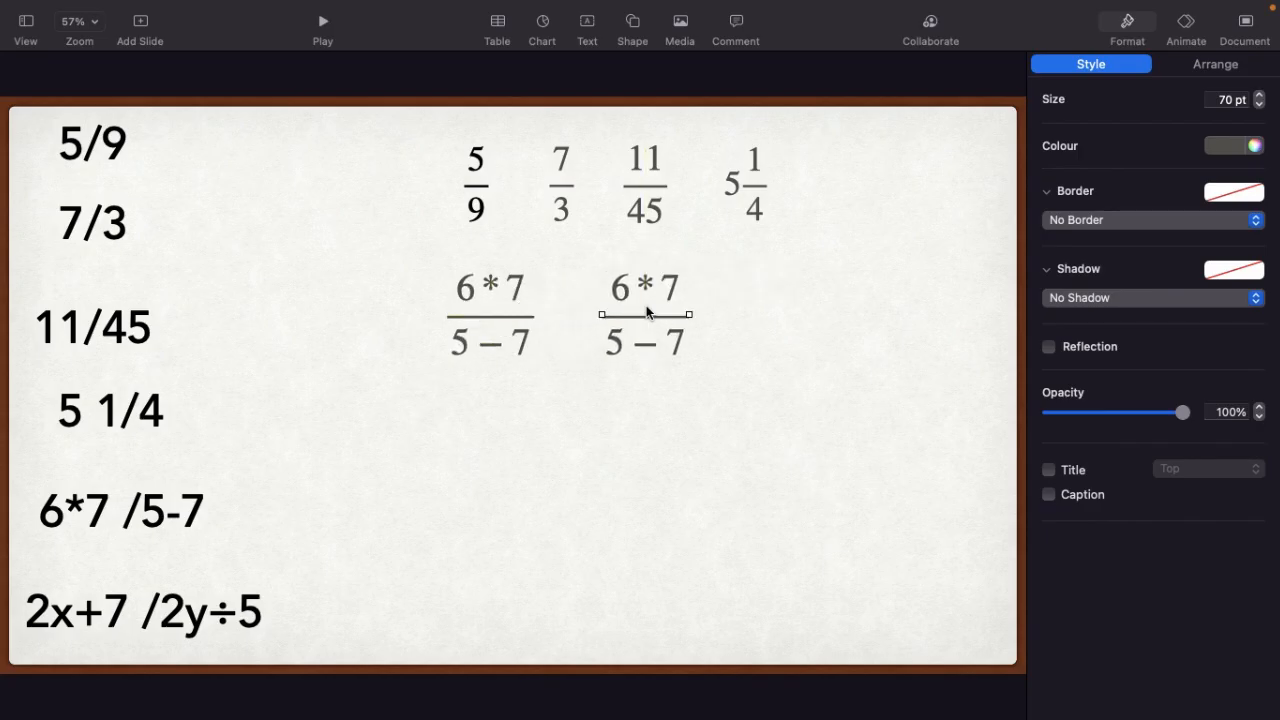
Replace the asterisk in the duplicate equation with \times, making its code \frac{6\times7}{5-7}, and update it
double_click(646, 312)
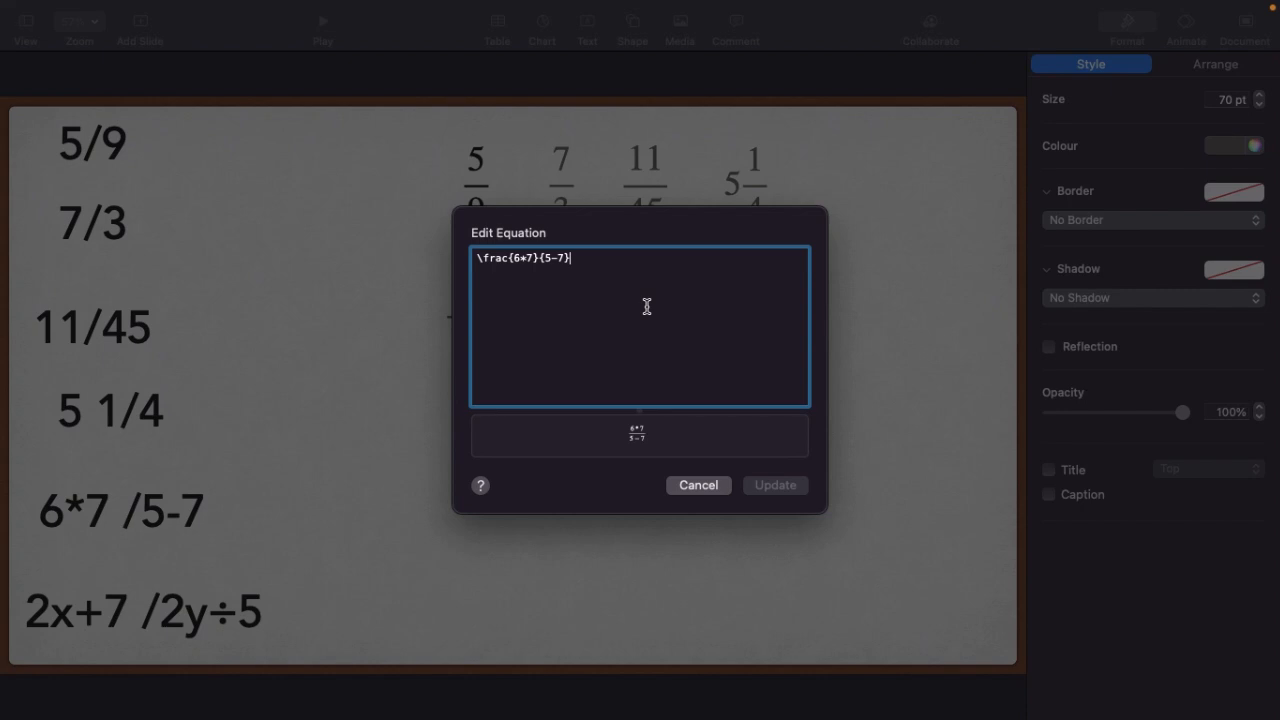
click(527, 257)
key(BackSpace)
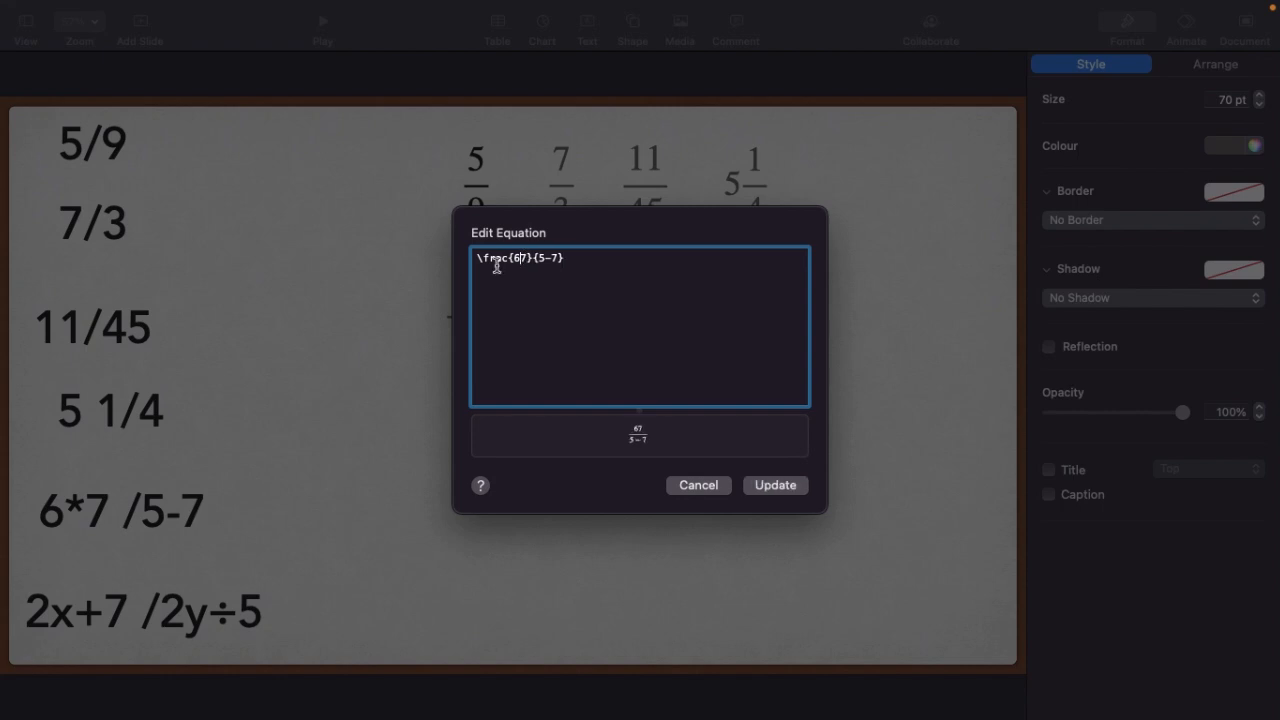
text(\)
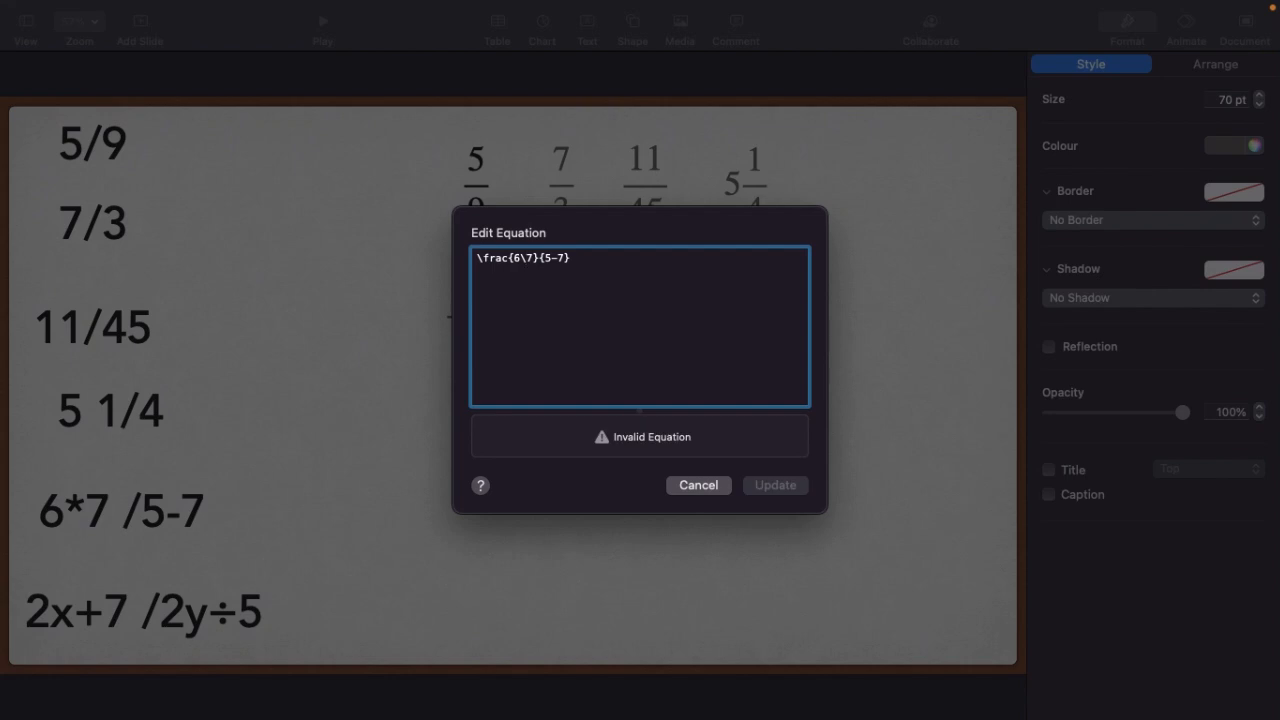
text(times)
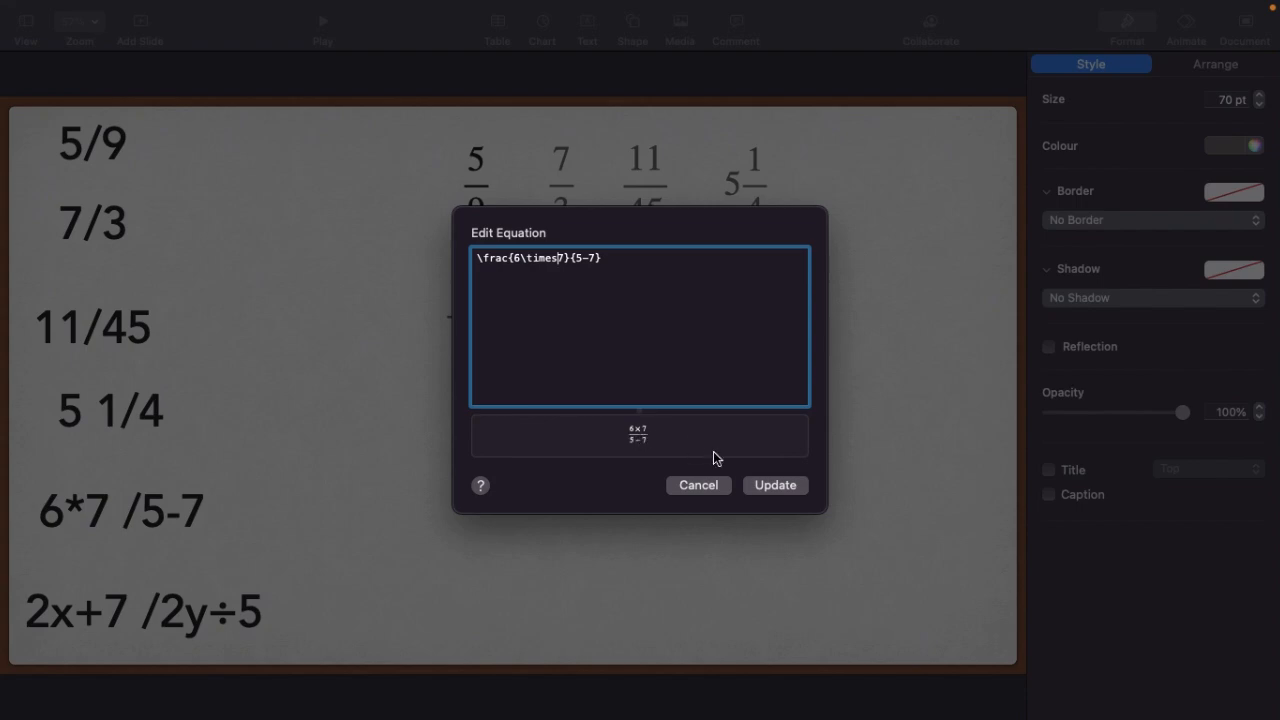
click(768, 487)
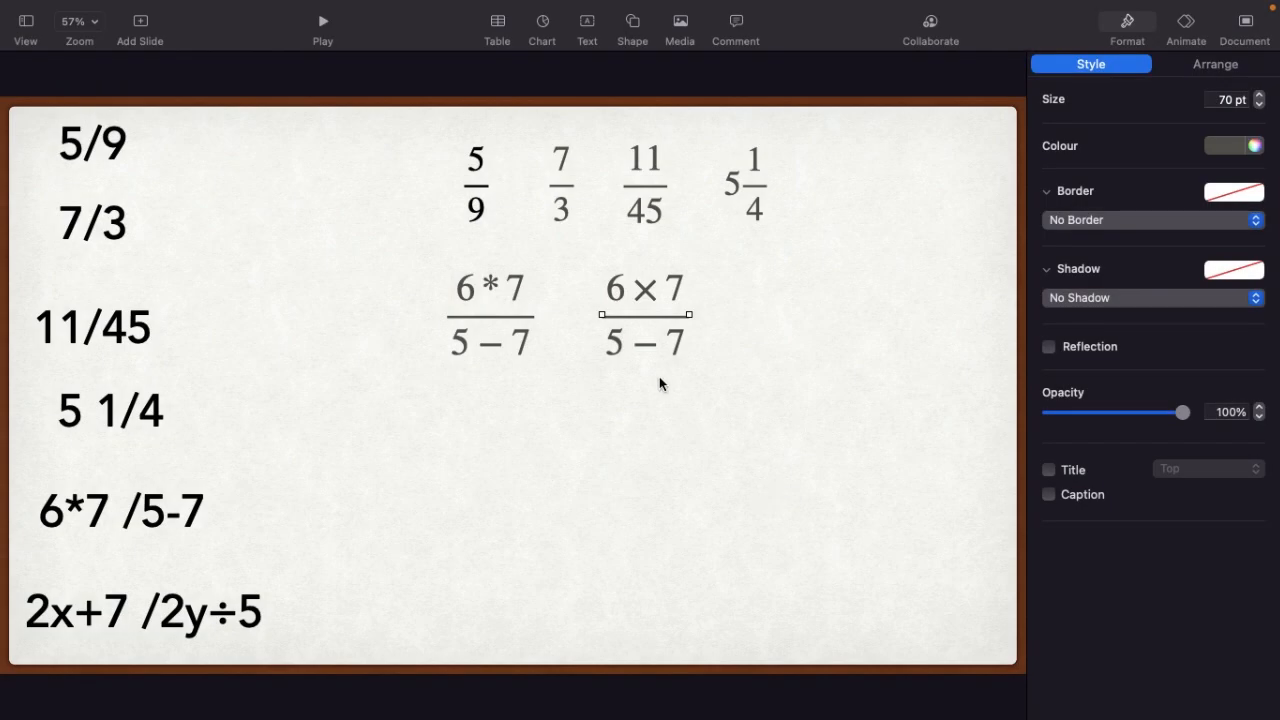